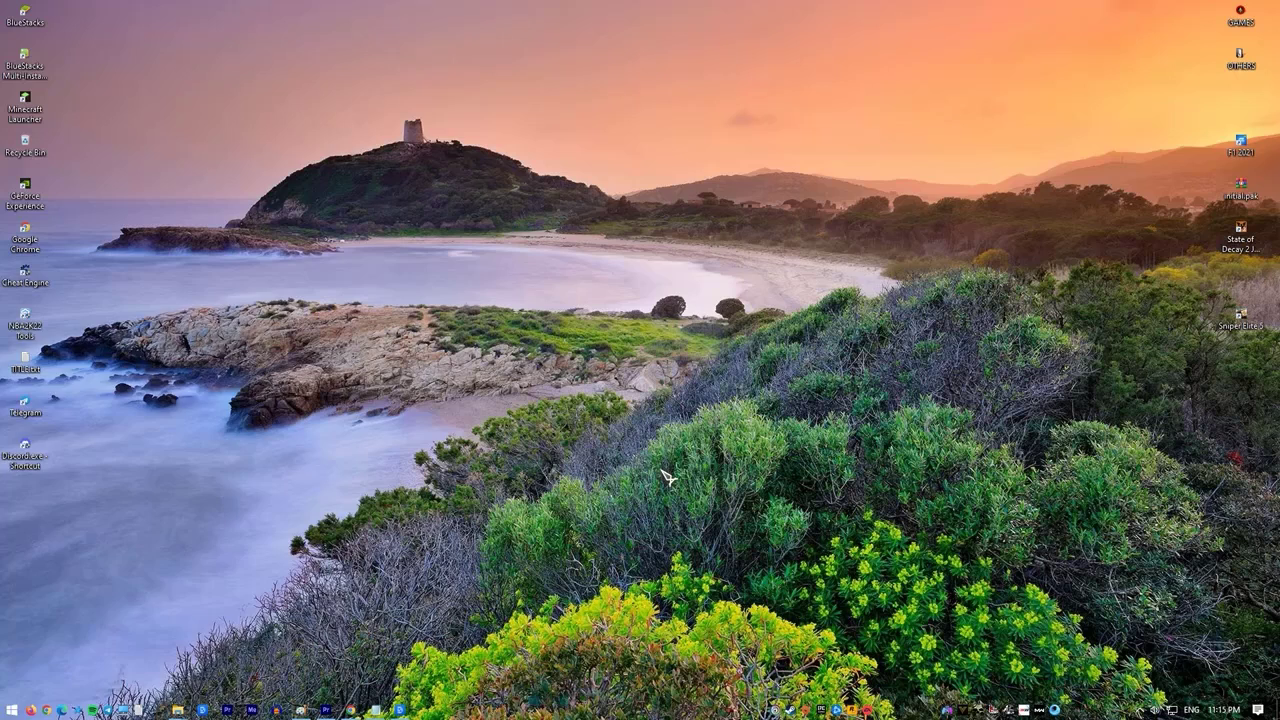
Step: Search 'resolution' and open Advanced display settings for the VZ239 monitor (1920×1080, 60 Hz)
key(super)
text(re)
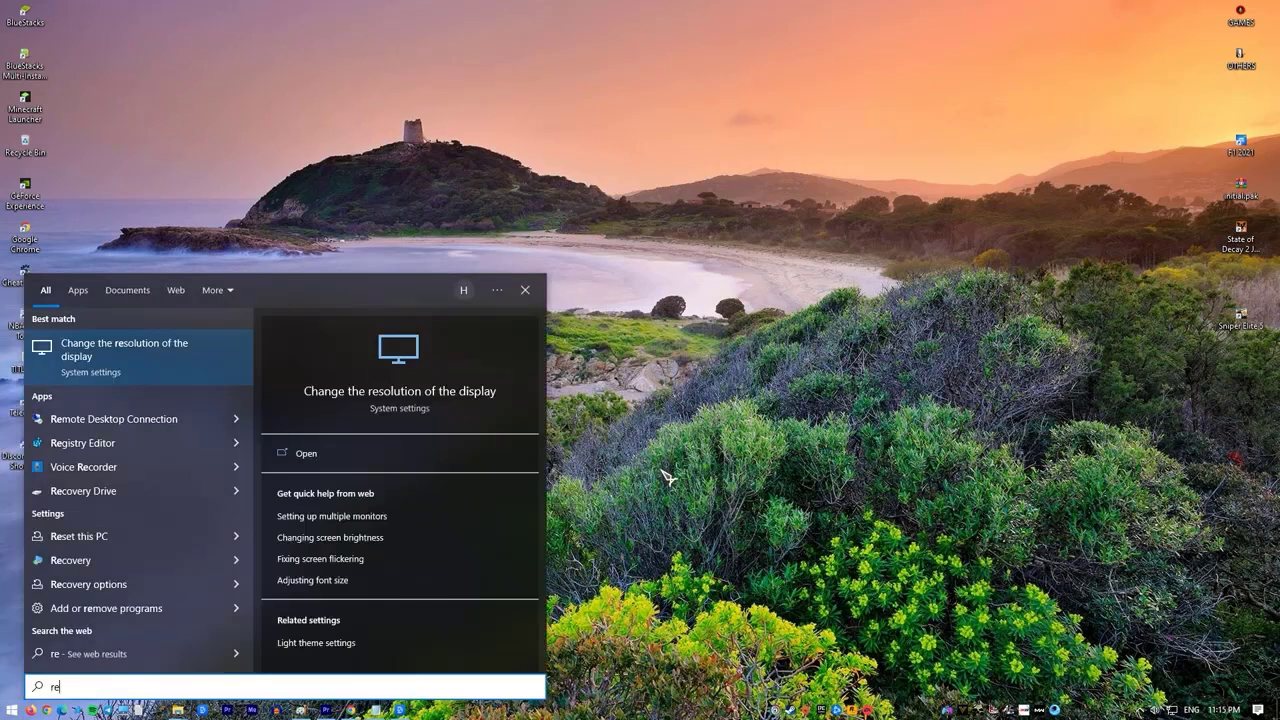
text(solution)
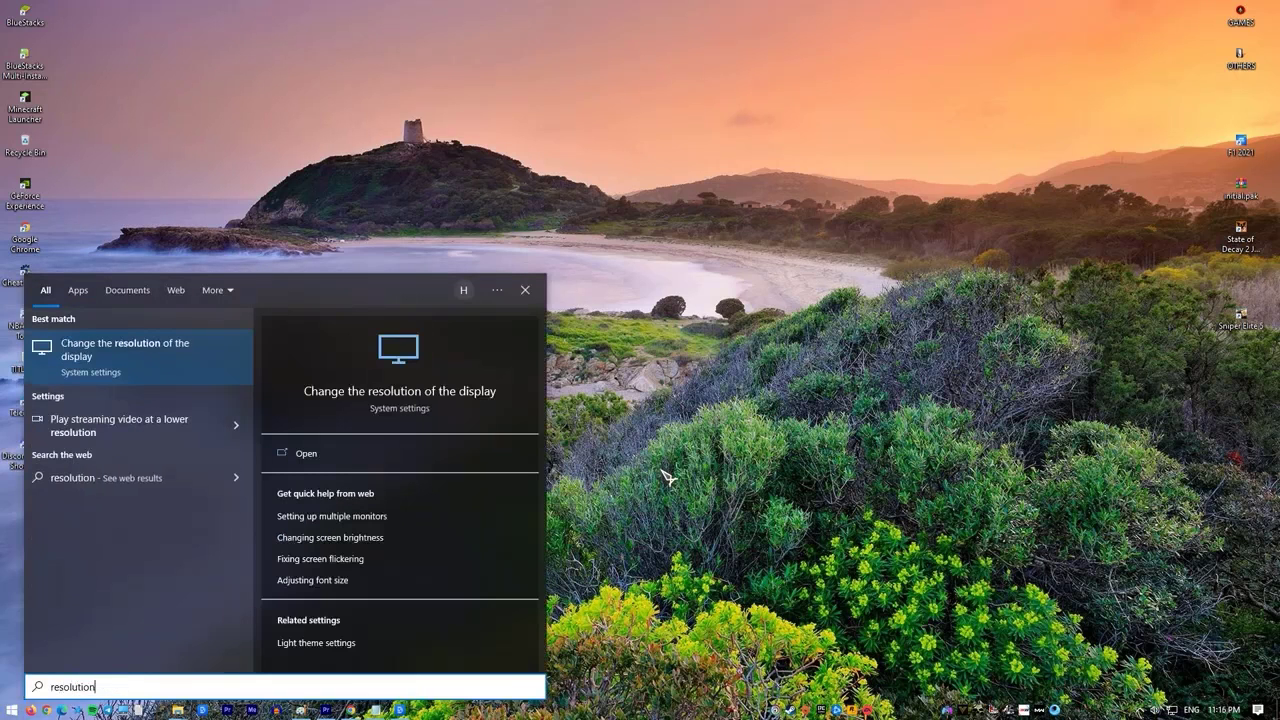
click(140, 366)
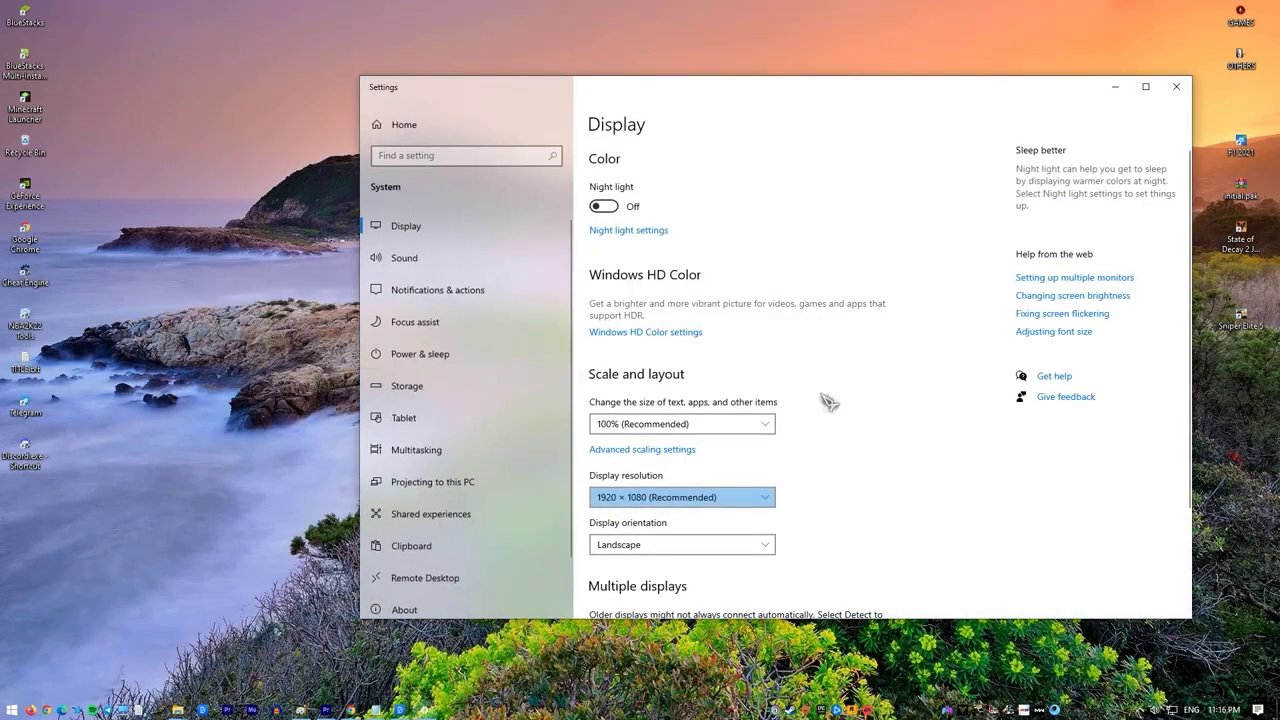
scroll(870, 412, down, 3)
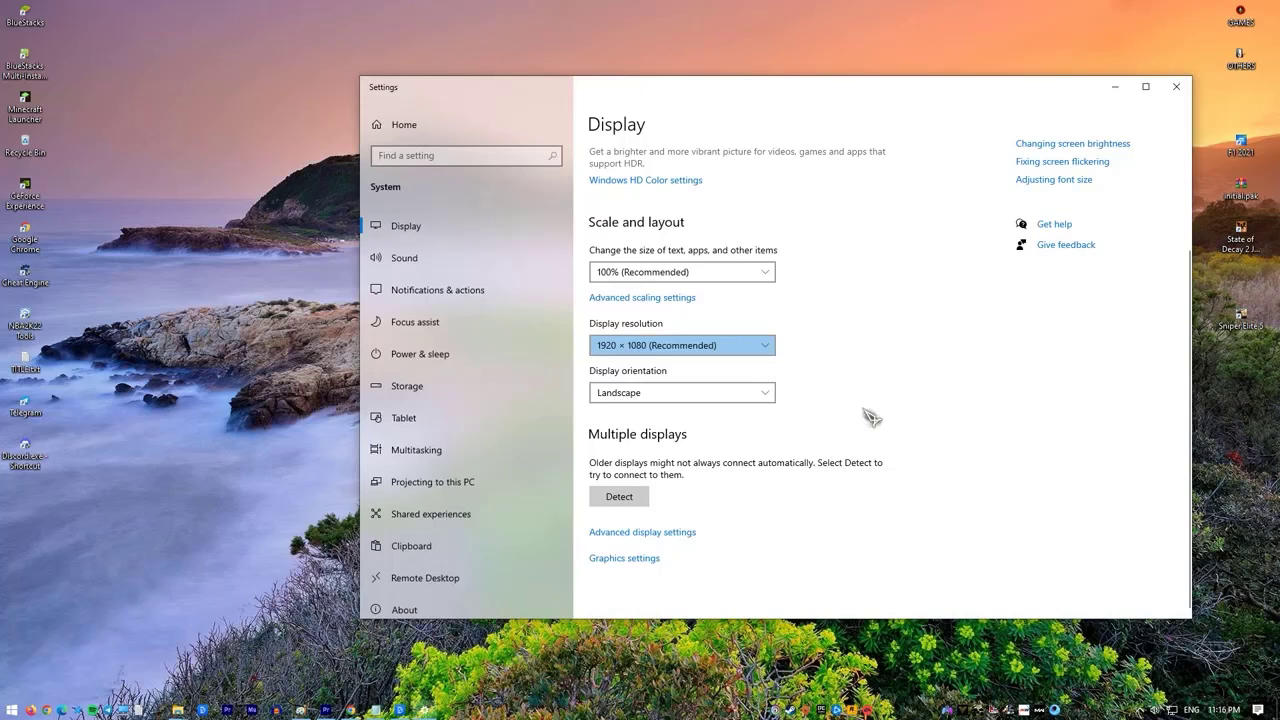
click(690, 534)
click(660, 533)
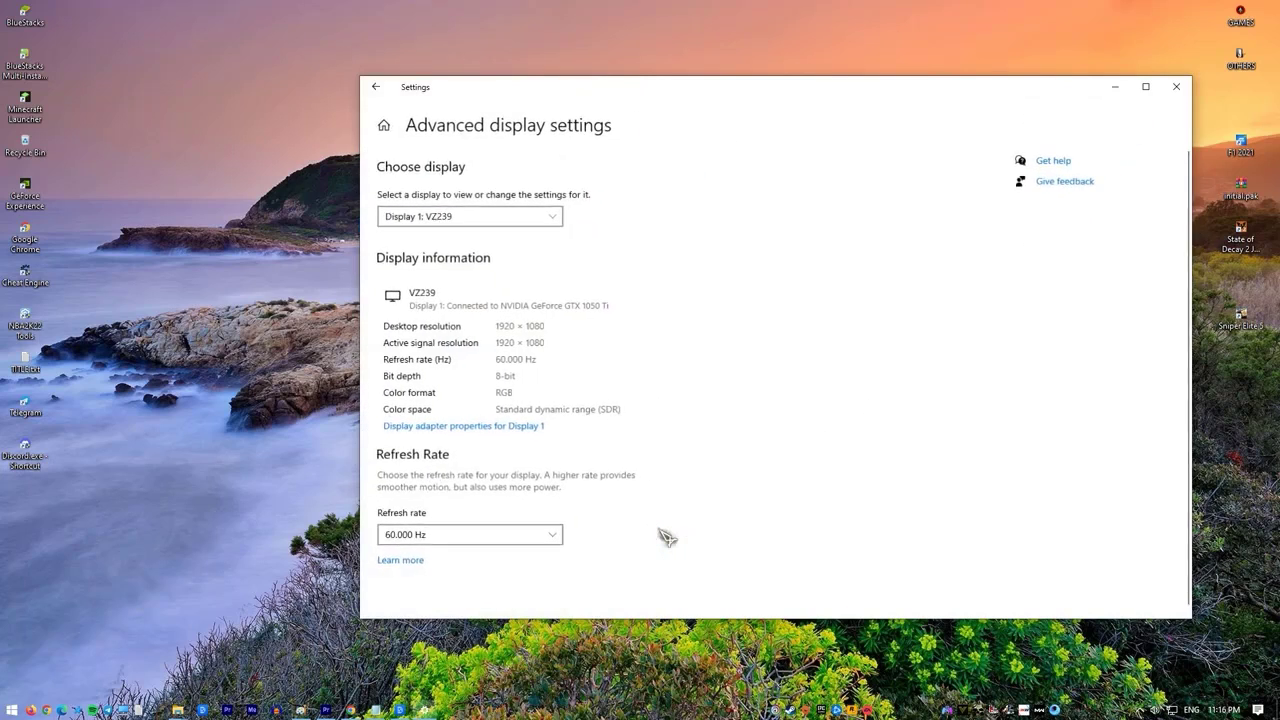
Step: In Display adapter properties, list all valid modes and scroll to 1920 by 1080, 60 Hertz
click(475, 427)
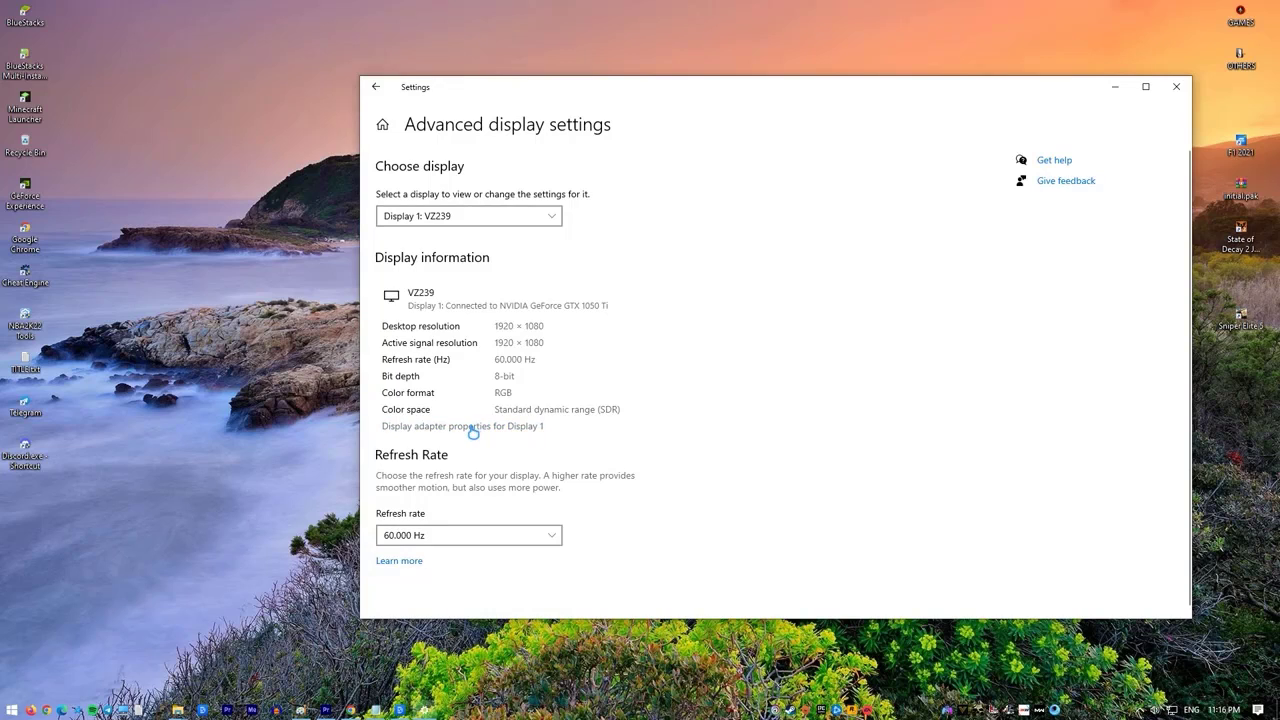
drag(160, 28, 418, 108)
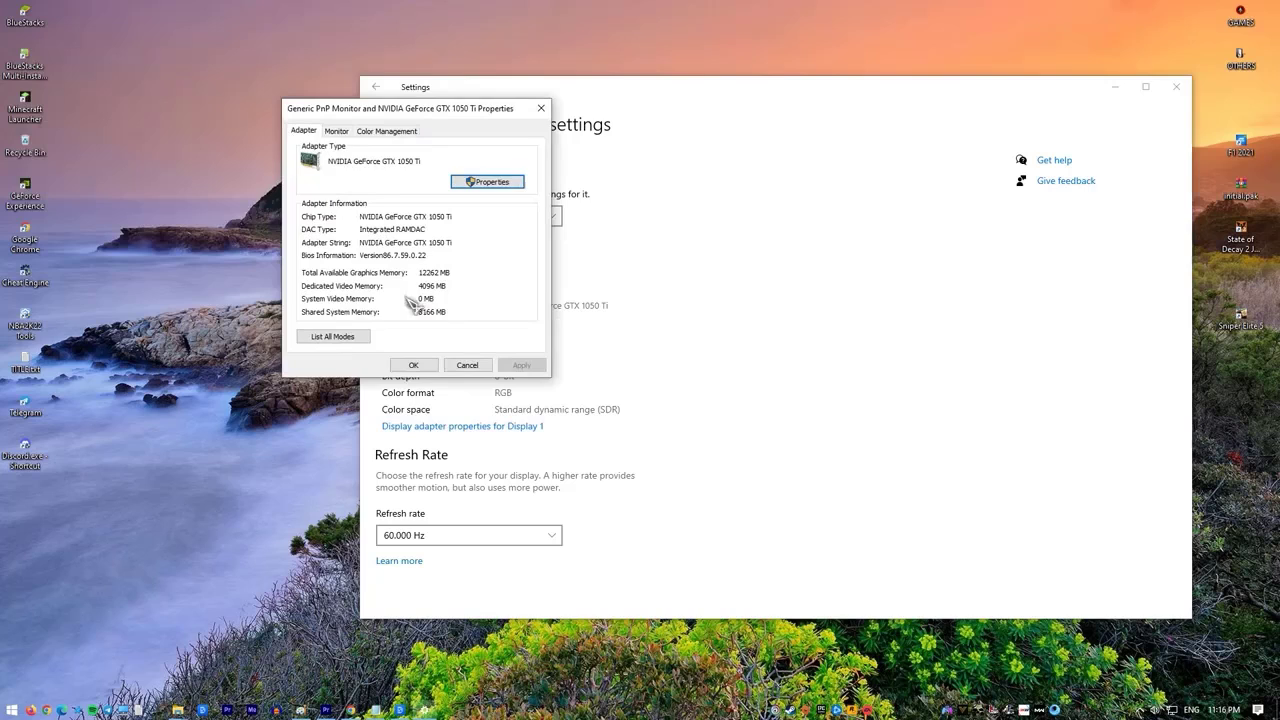
click(345, 337)
scroll(410, 215, down, 1)
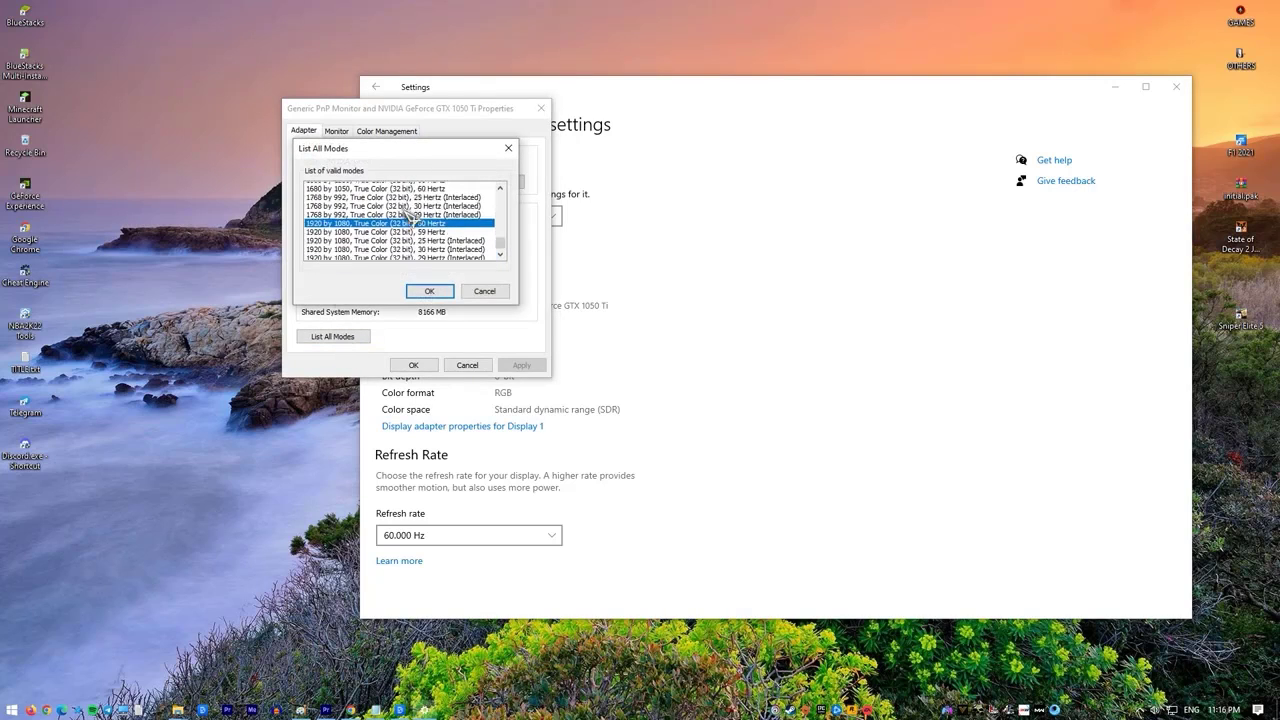
scroll(410, 212, down, 1)
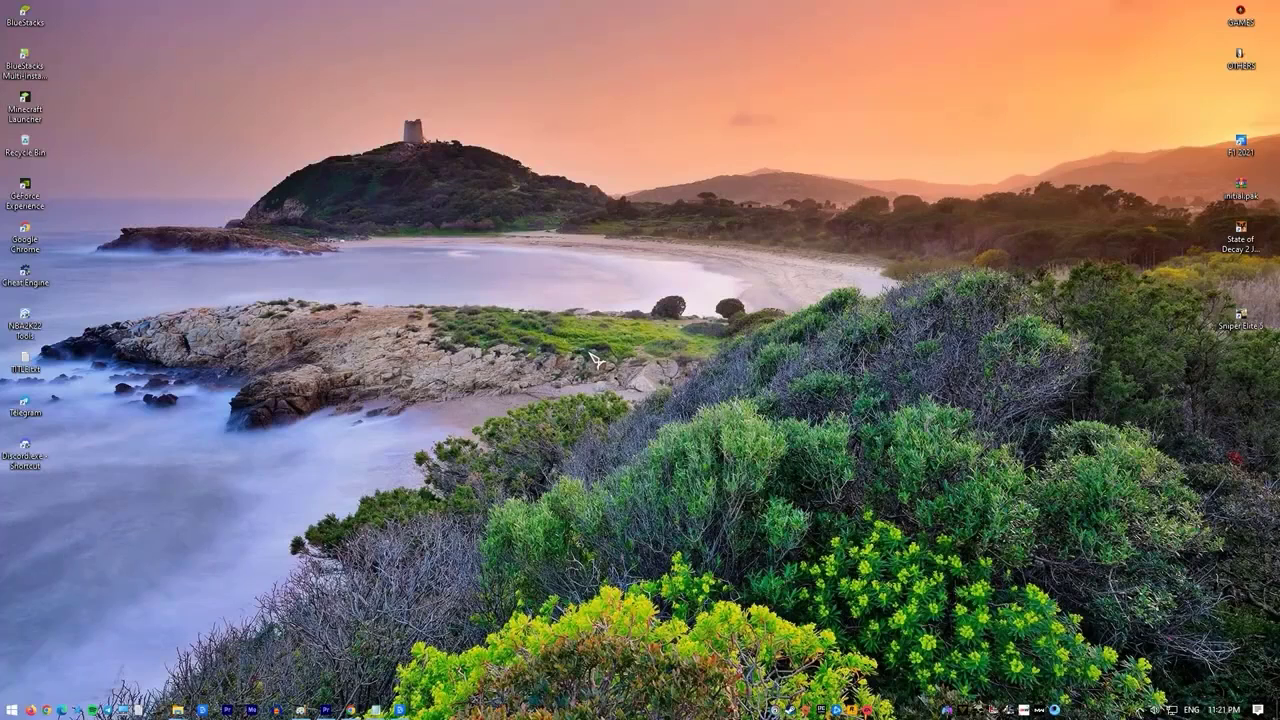
Step: From the desktop menu, open NVIDIA Control Panel and open the global Vertical sync dropdown
right_click(590, 355)
click(678, 456)
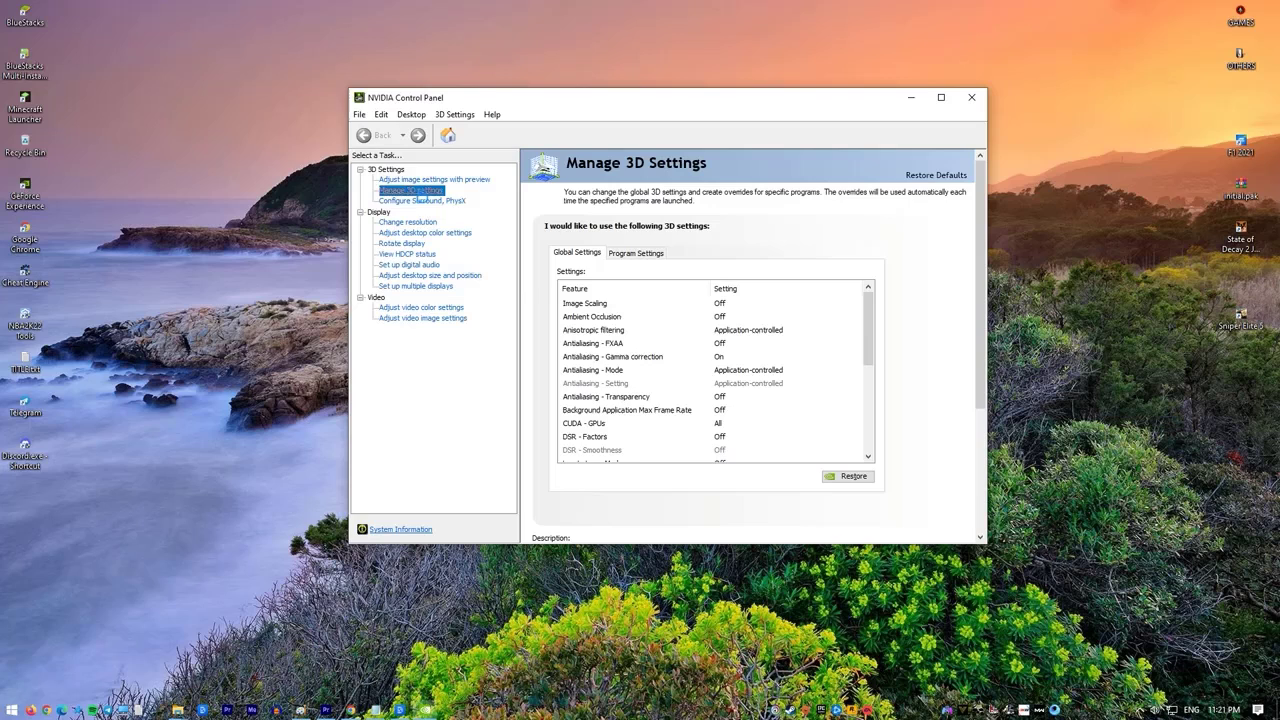
scroll(720, 365, down, 4)
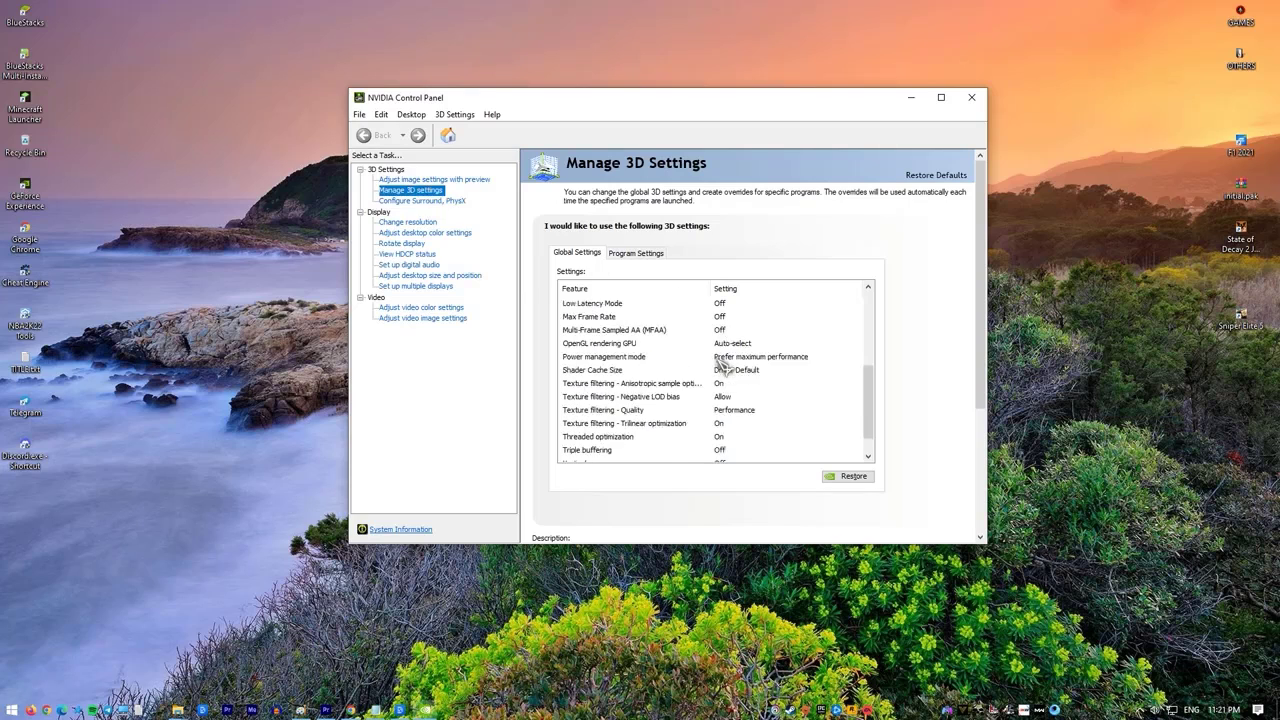
scroll(716, 368, down, 1)
click(729, 439)
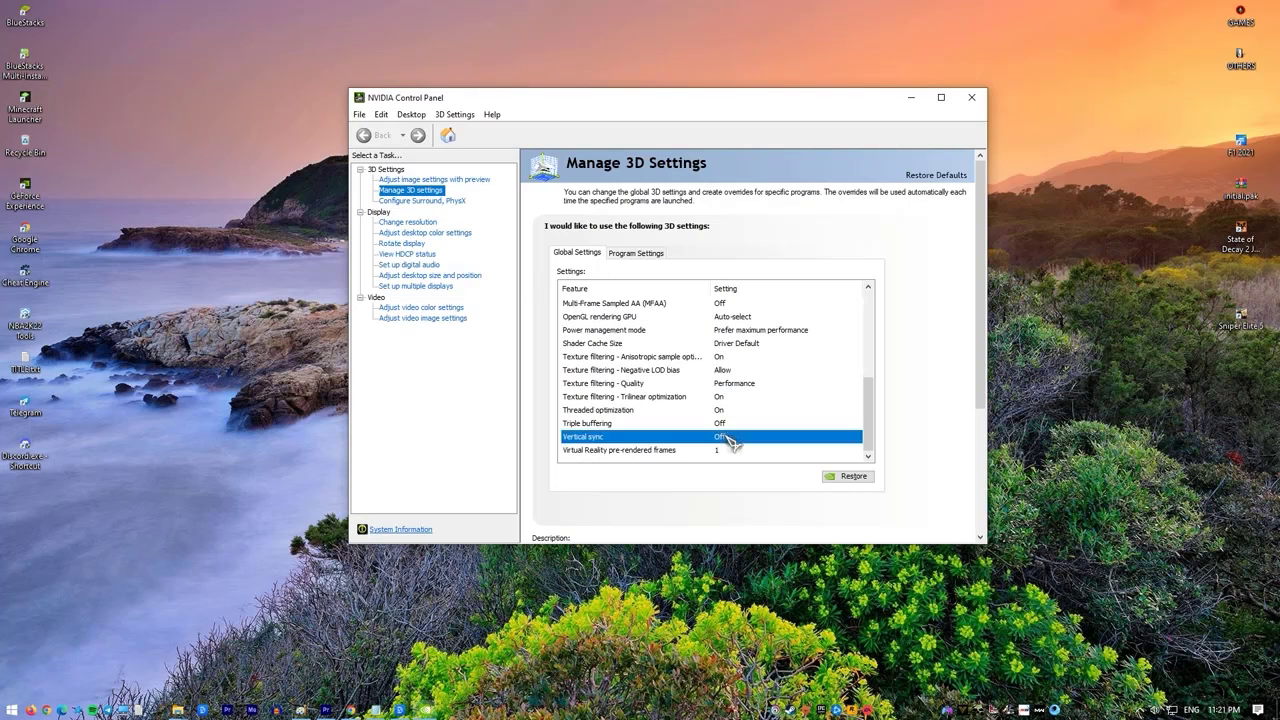
click(729, 439)
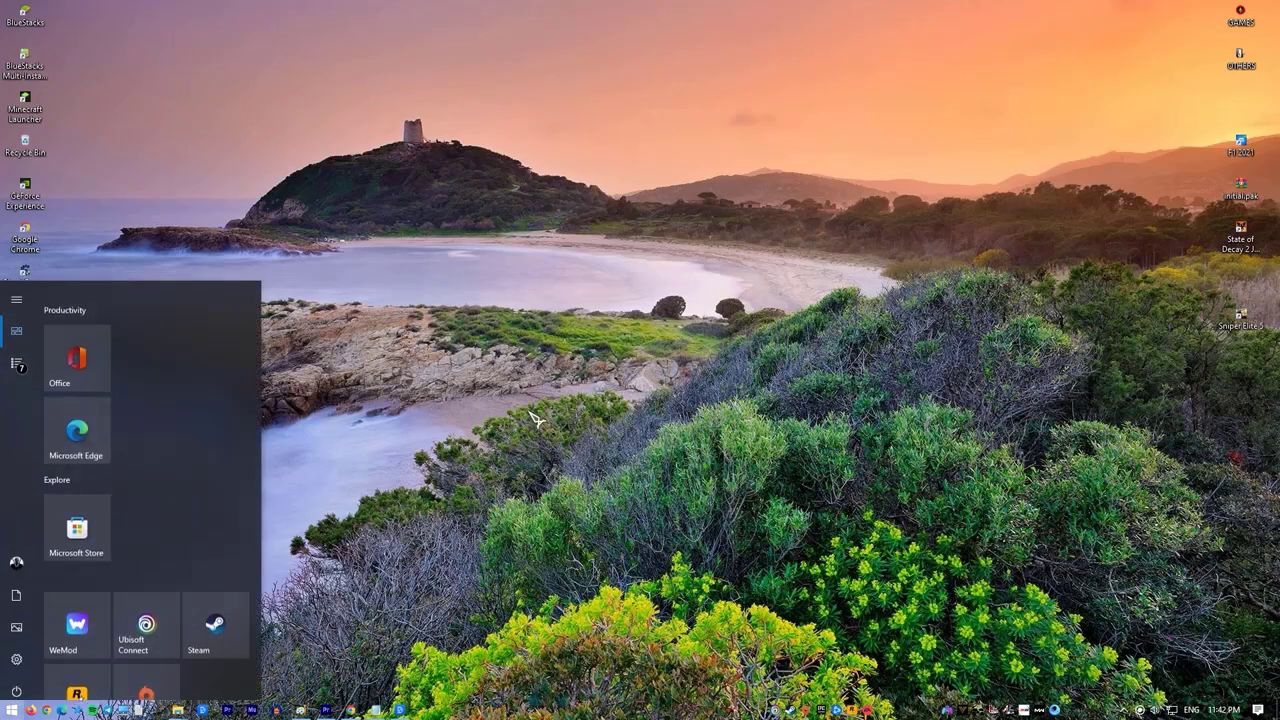
Step: Open Settings > Gaming > Xbox Game Bar and turn the toggle off
text(setiing)
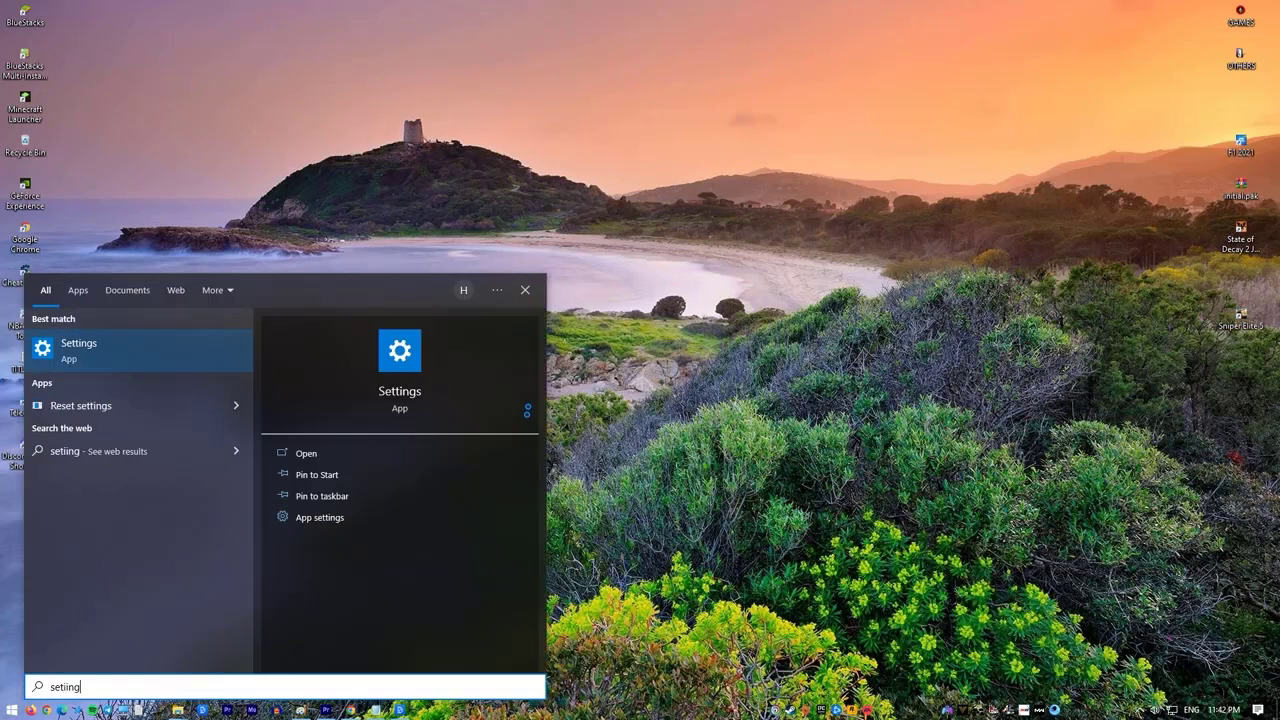
click(117, 360)
click(446, 477)
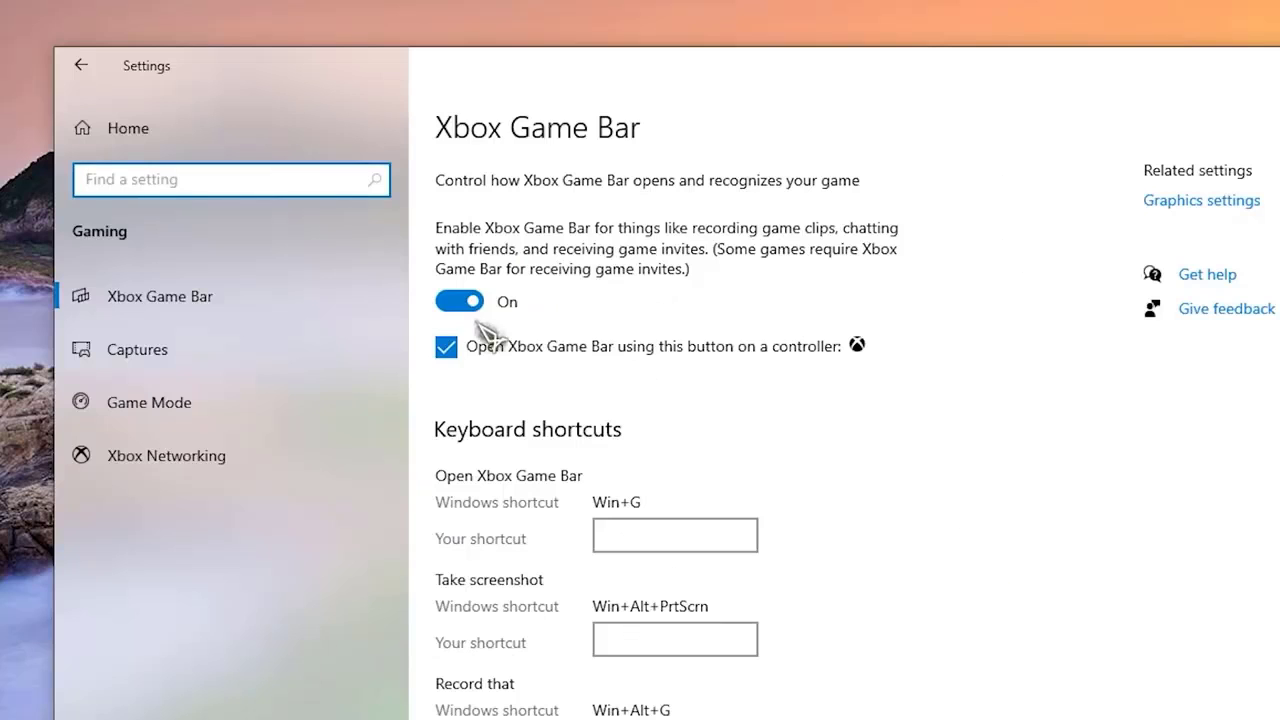
click(183, 318)
click(165, 362)
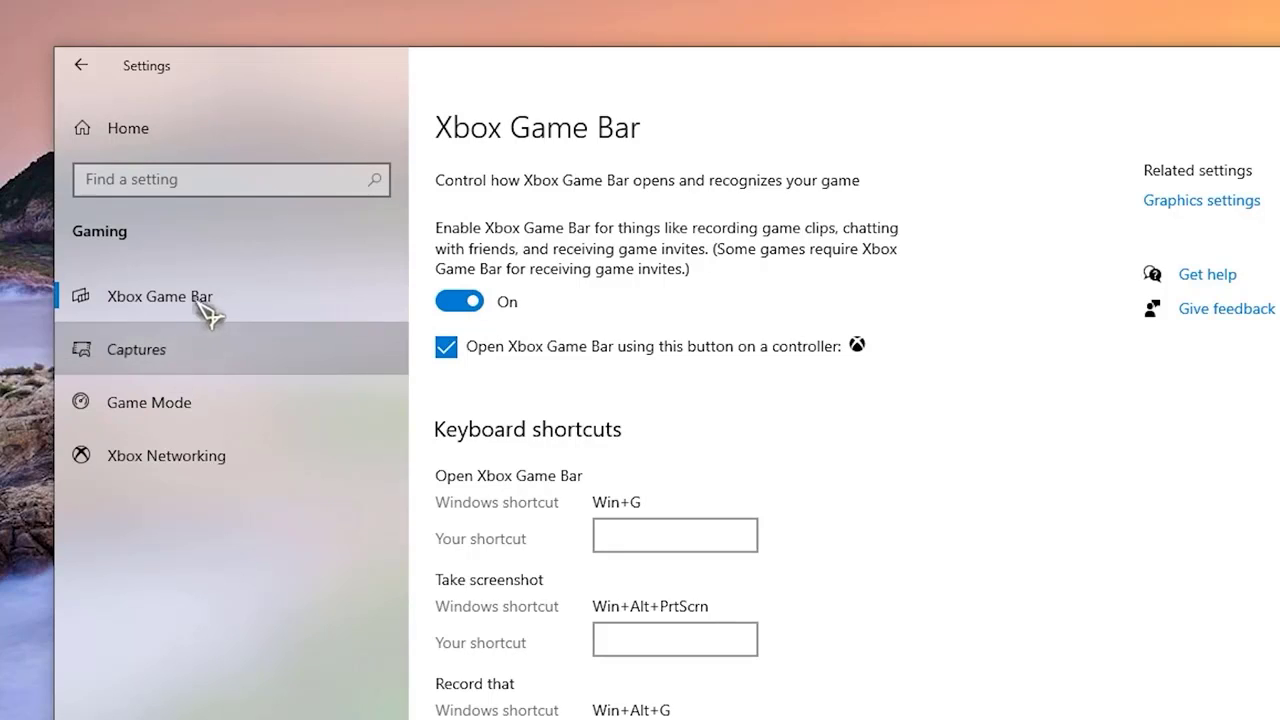
click(204, 296)
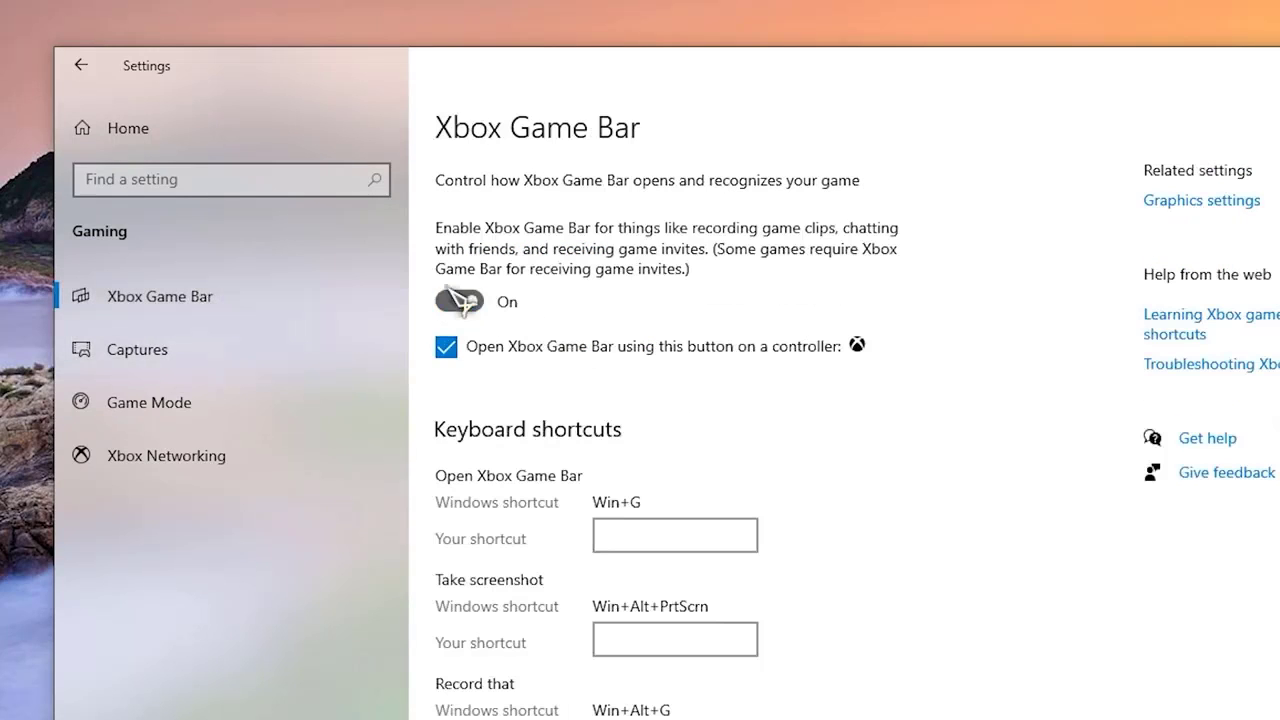
click(462, 301)
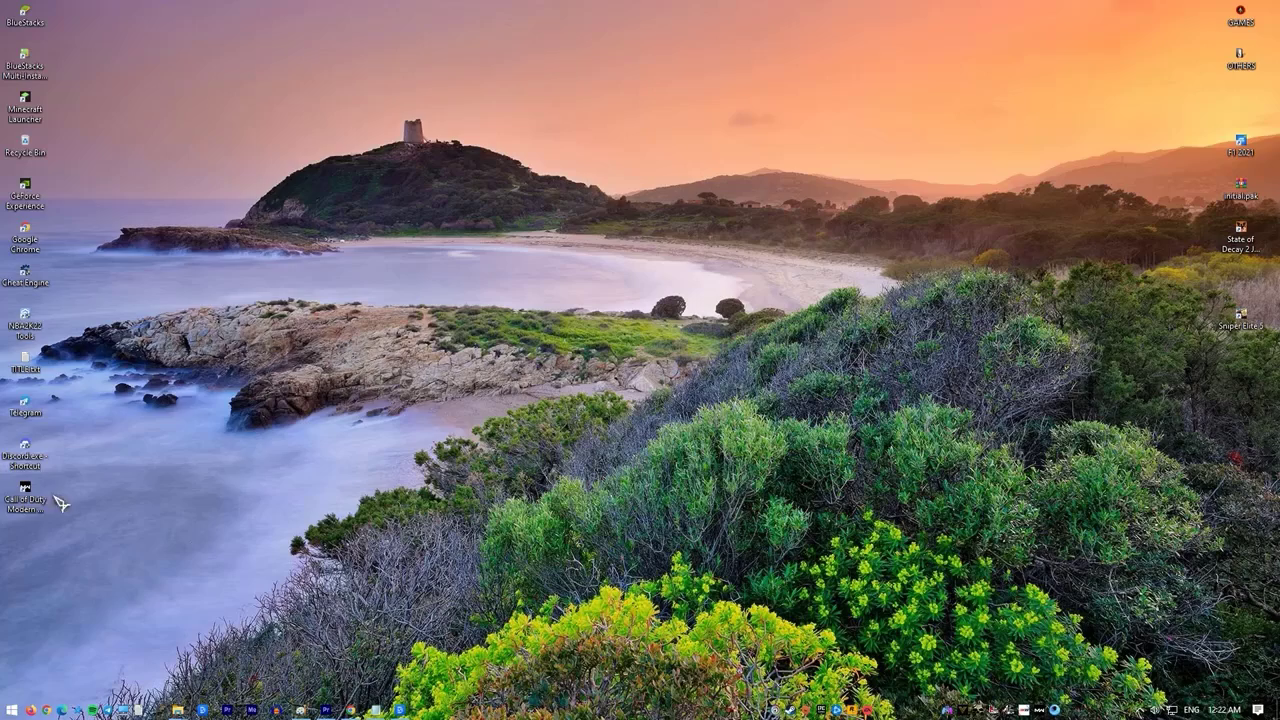
Step: Tick Disable fullscreen optimizations on the Call of Duty shortcut's Compatibility tab and apply
right_click(25, 500)
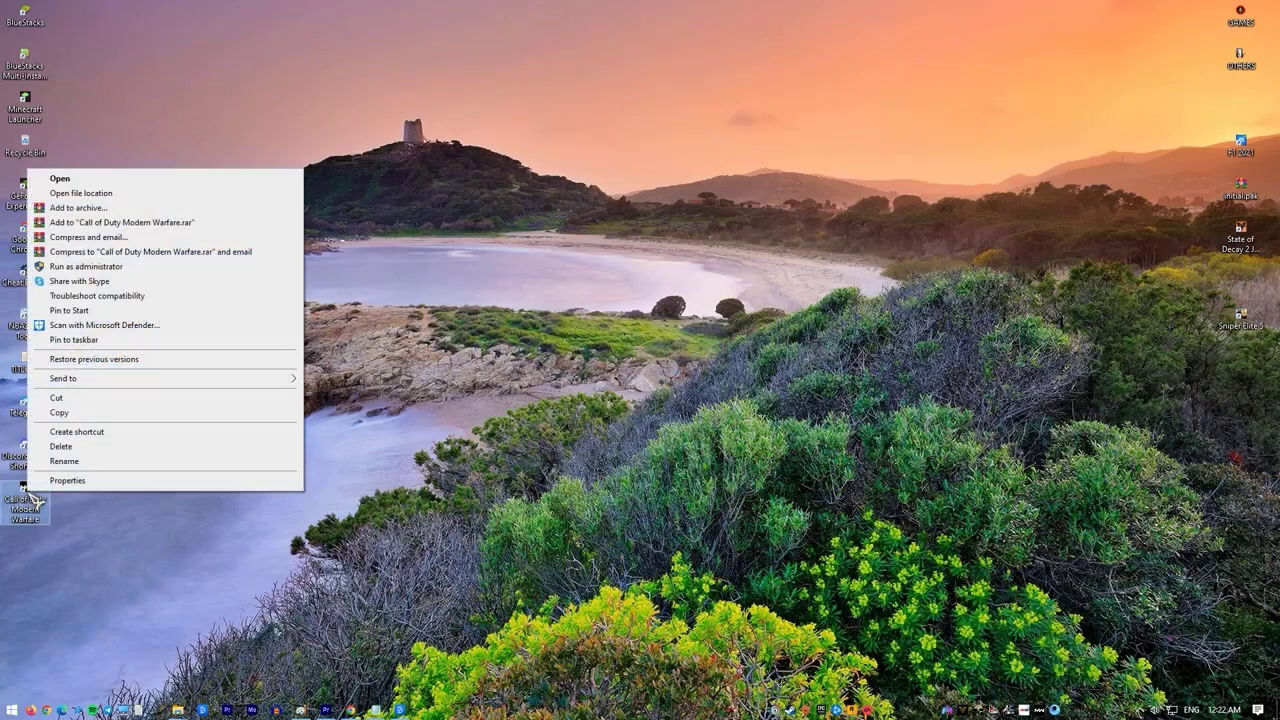
click(100, 481)
drag(212, 340, 465, 200)
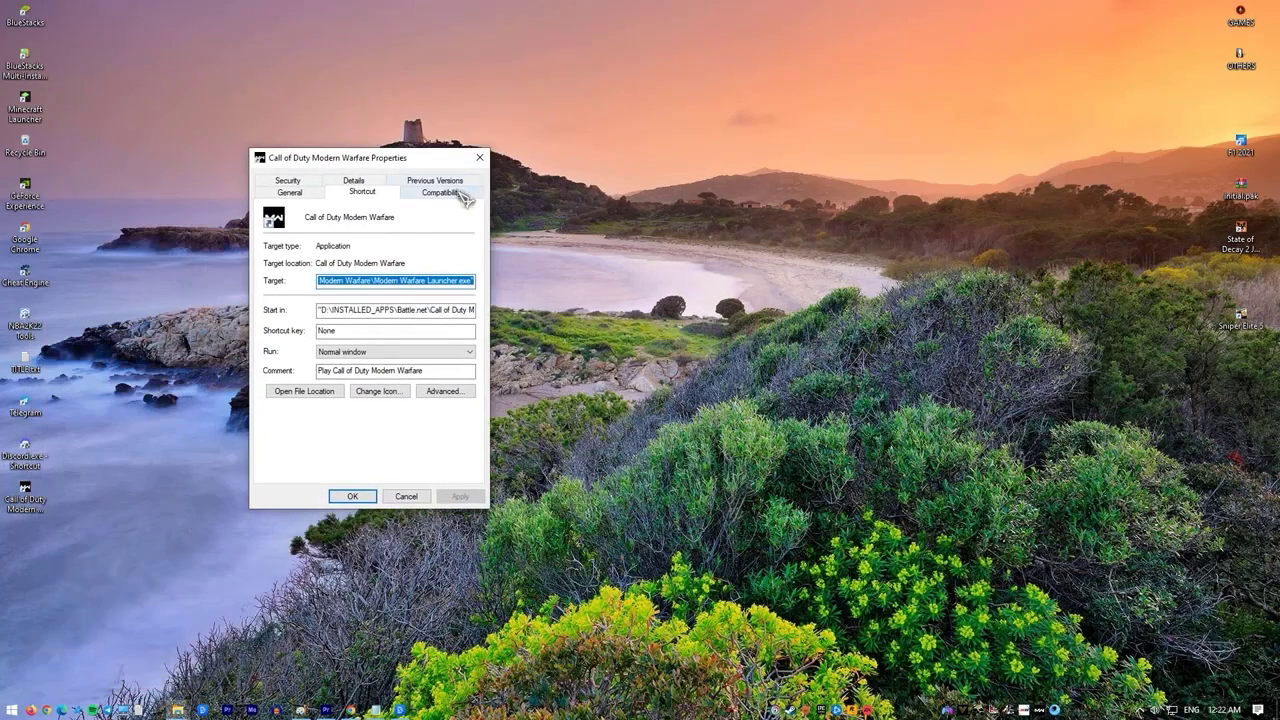
click(462, 195)
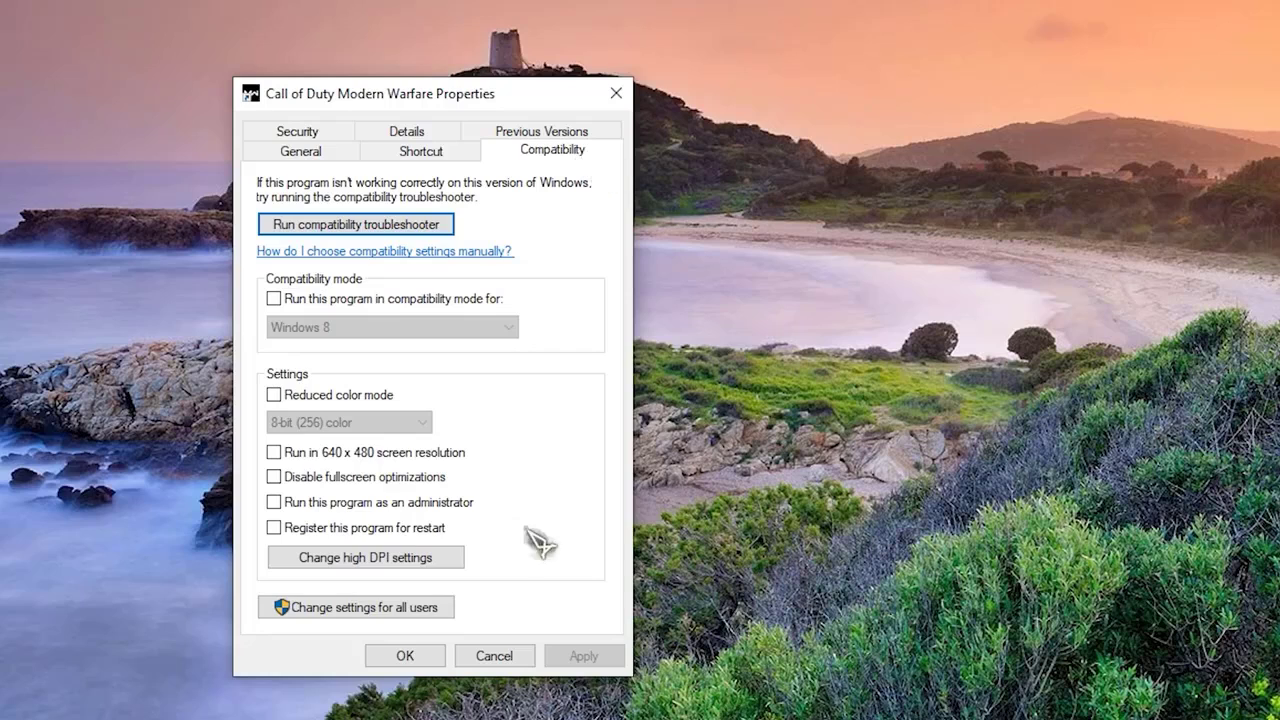
click(274, 477)
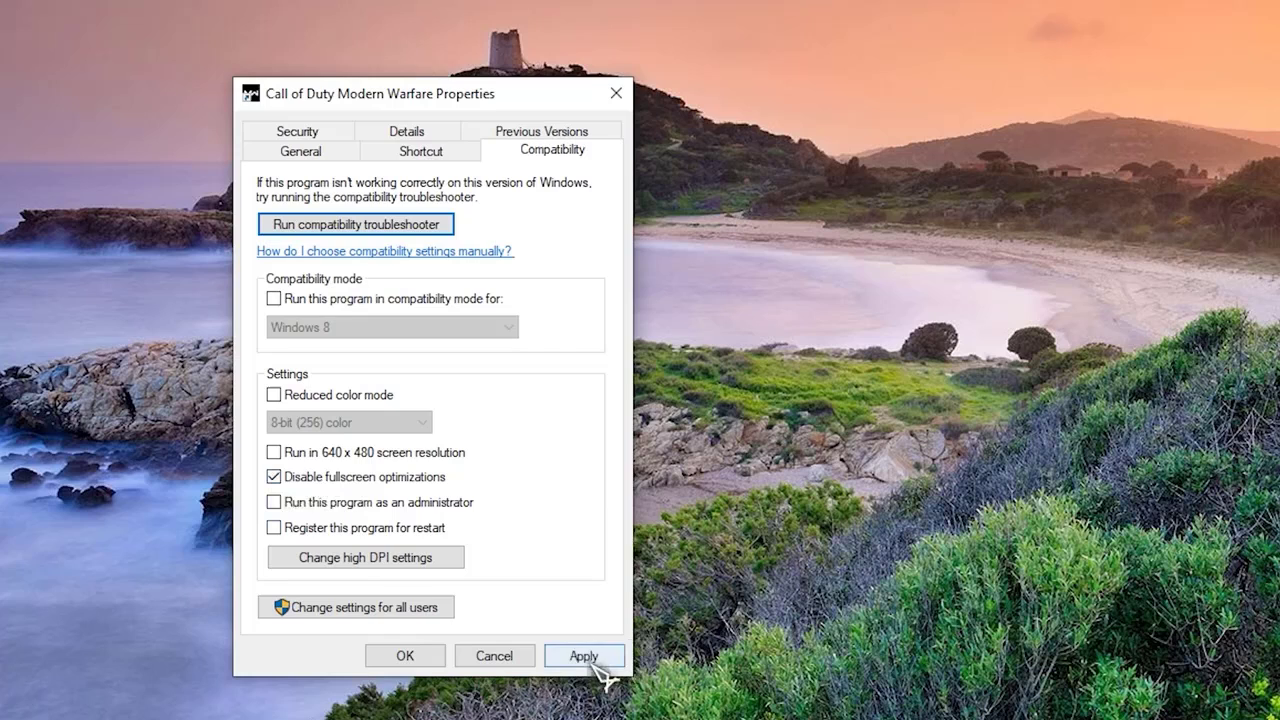
click(590, 660)
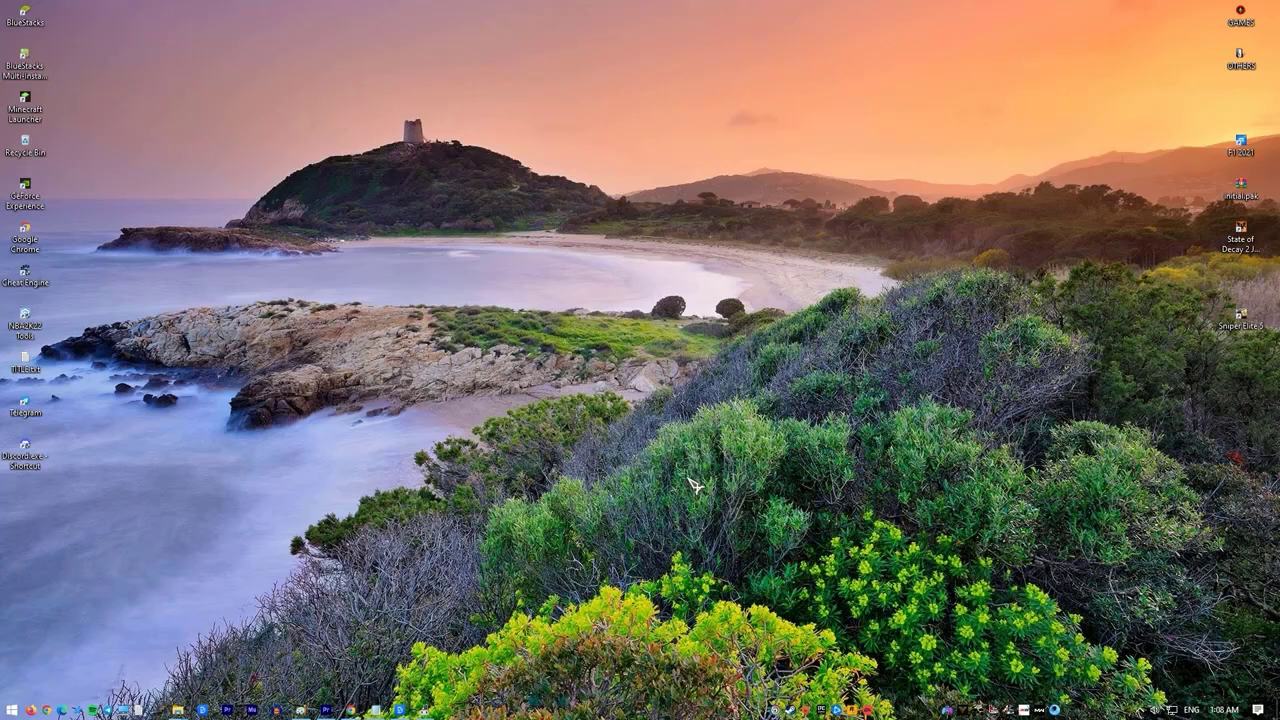
Step: Run msconfig, tick Safe boot on the Boot tab, and close System Configuration
key(super+r)
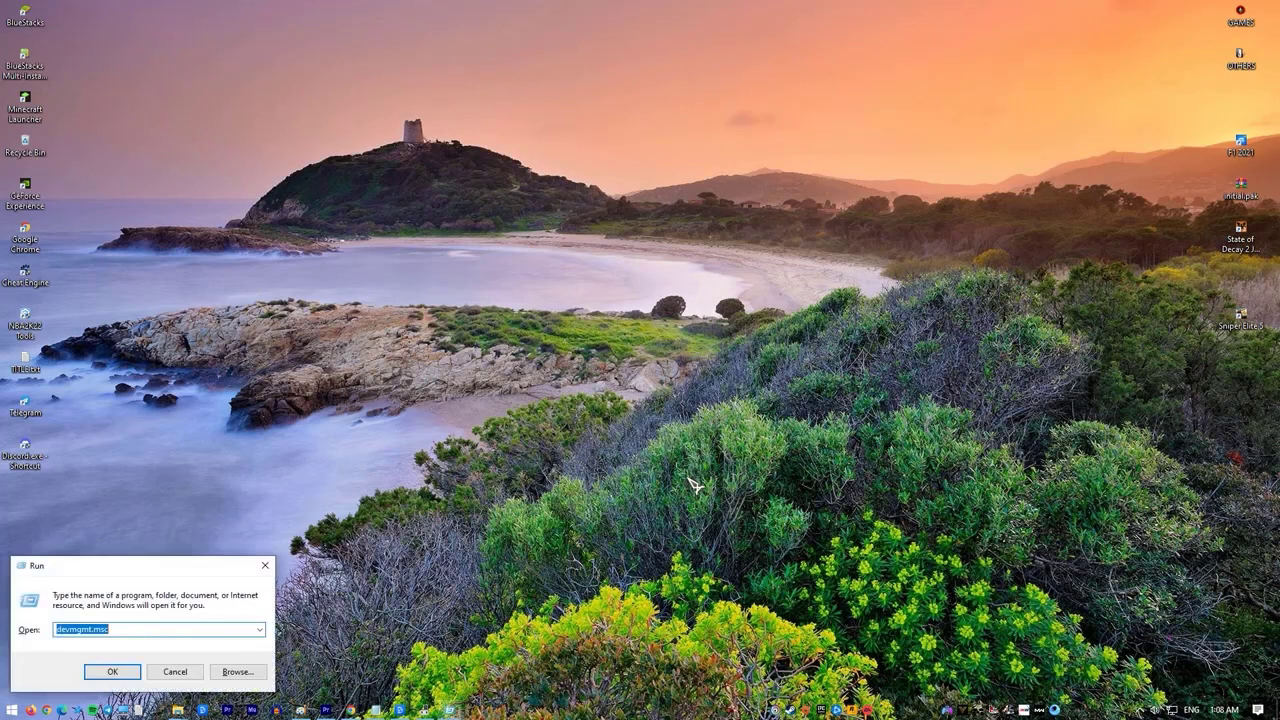
text(ms)
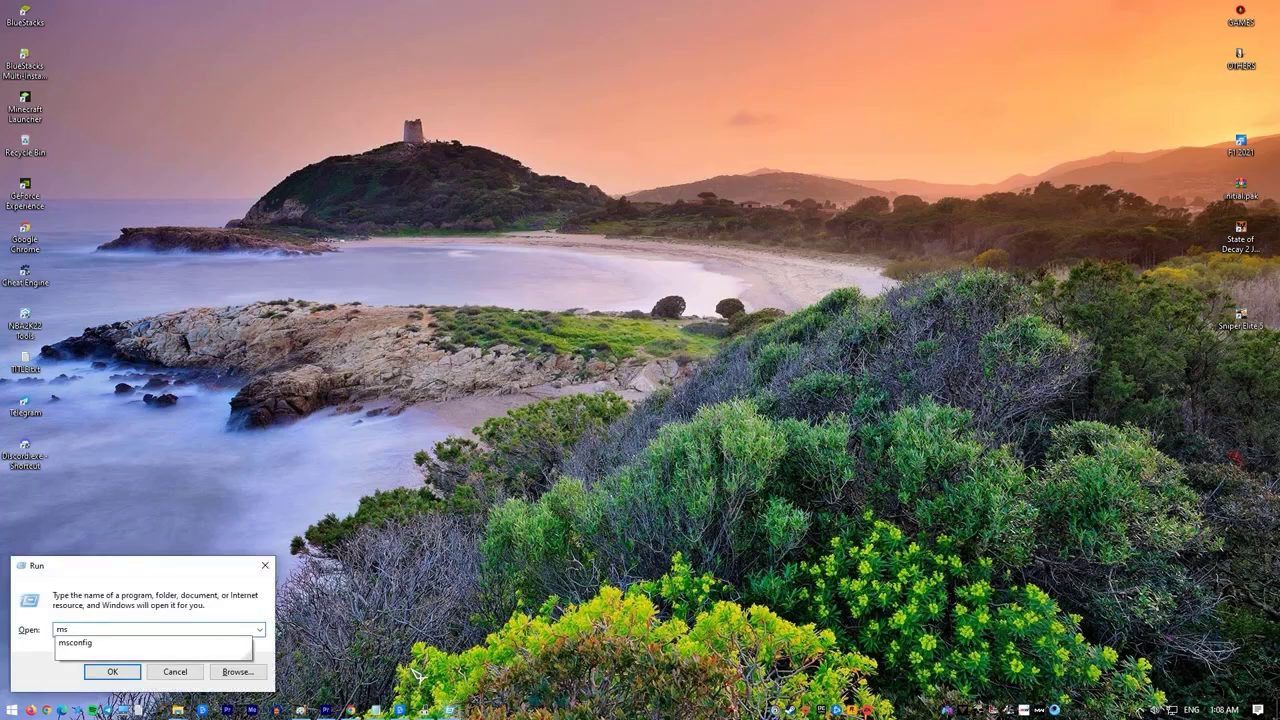
text(config)
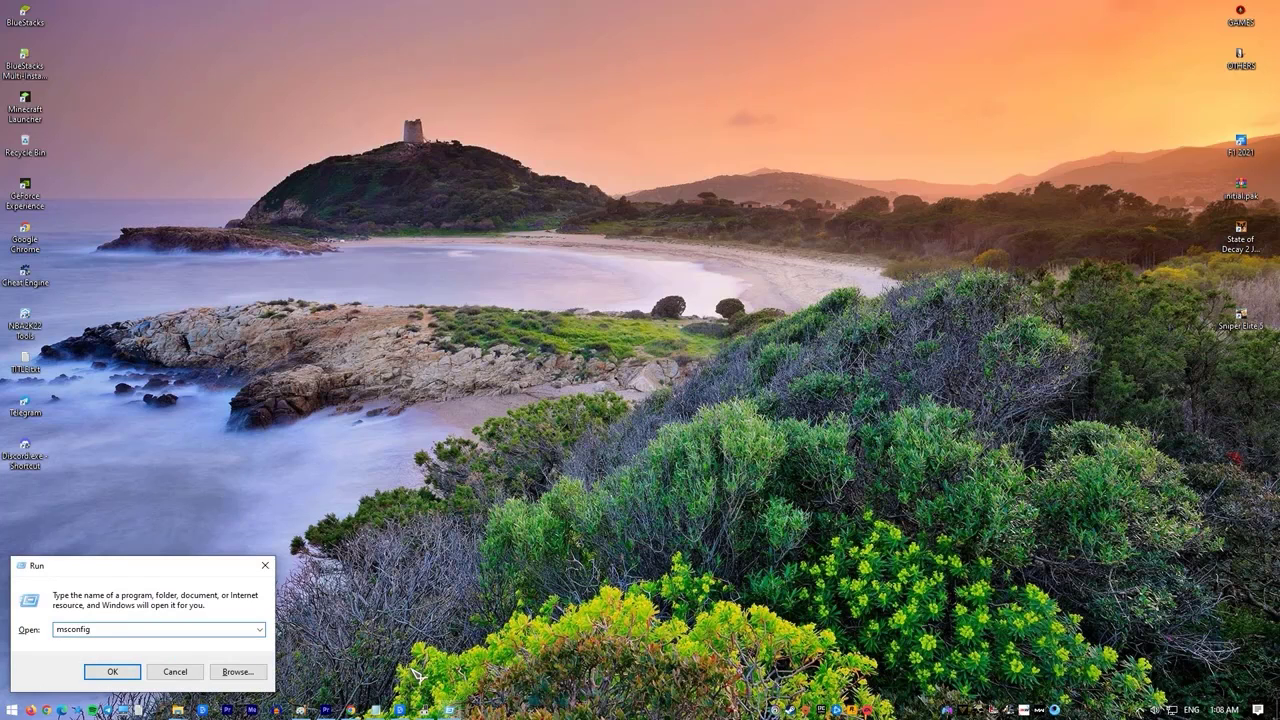
click(110, 671)
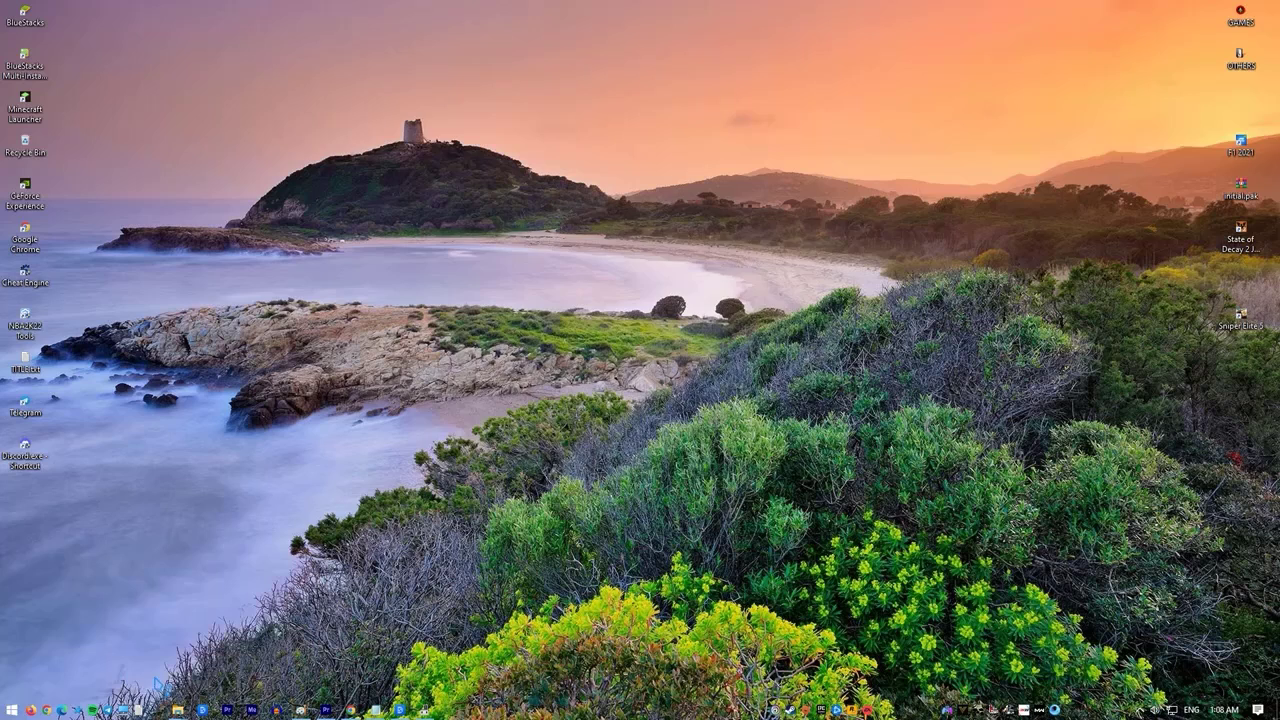
click(505, 253)
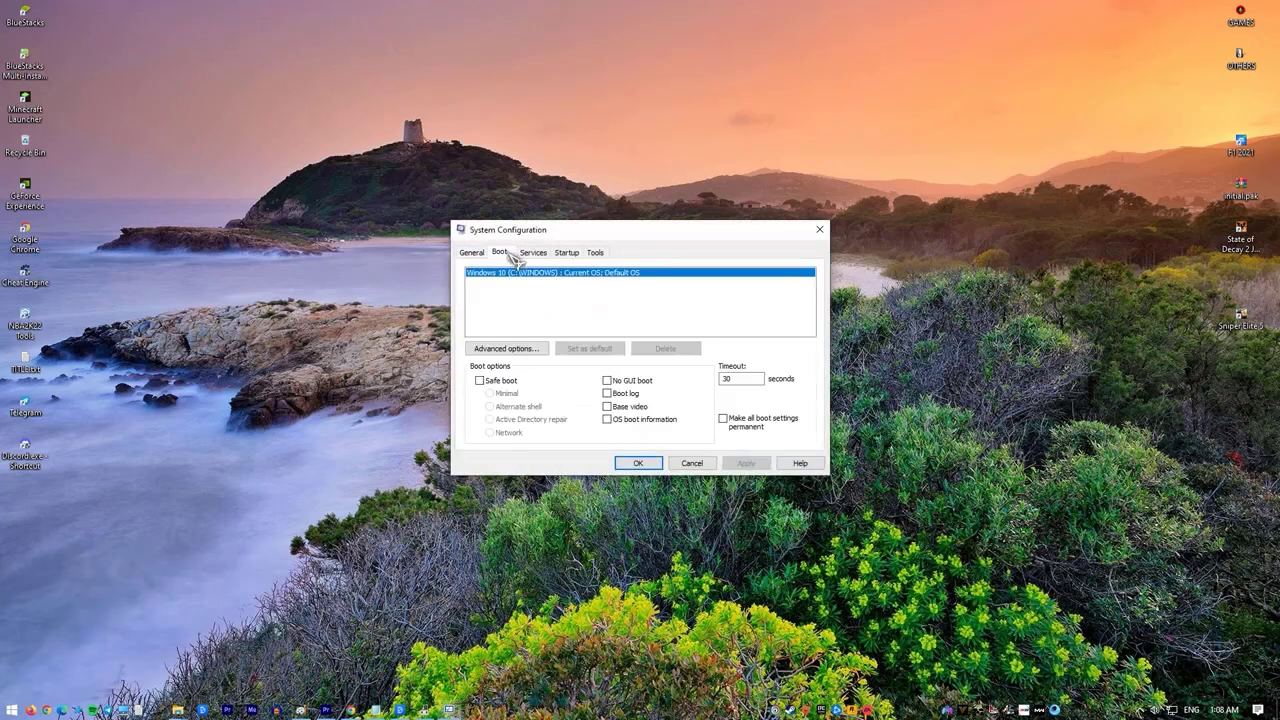
click(479, 381)
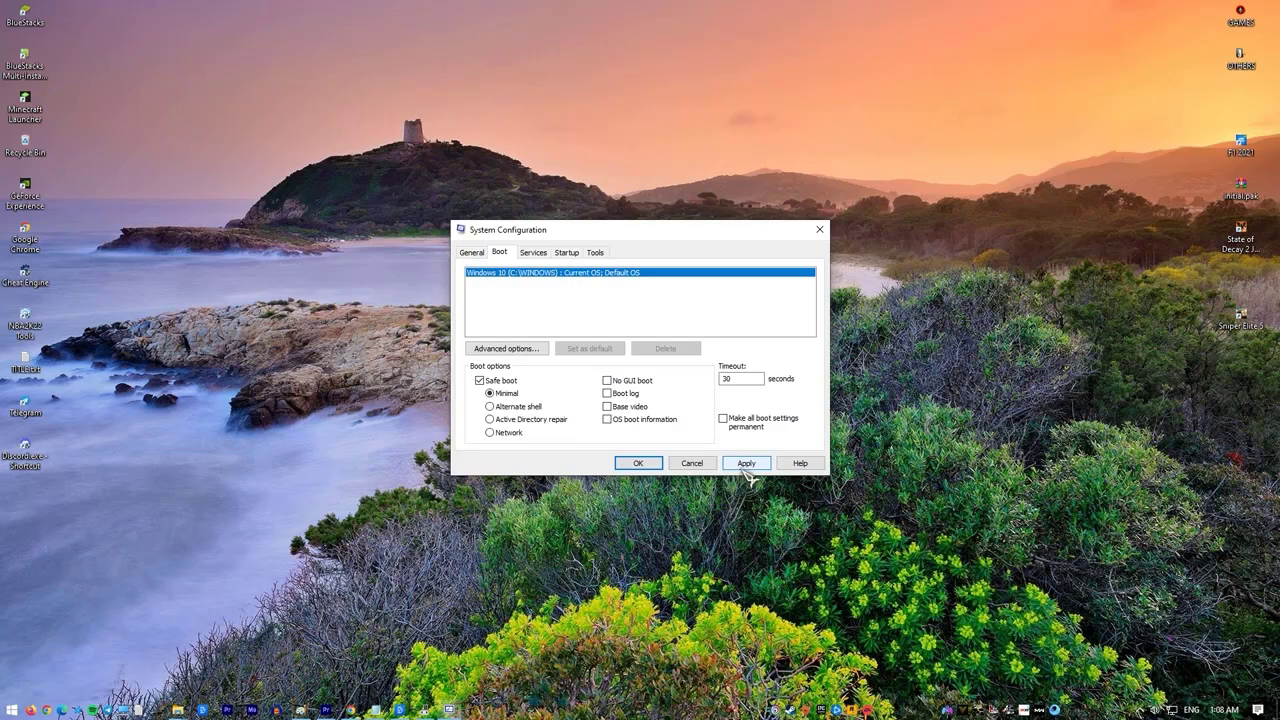
key(Escape)
Step: Browse This PC > Local Disk (C:) and delete the Nvidia folder
key(super+e)
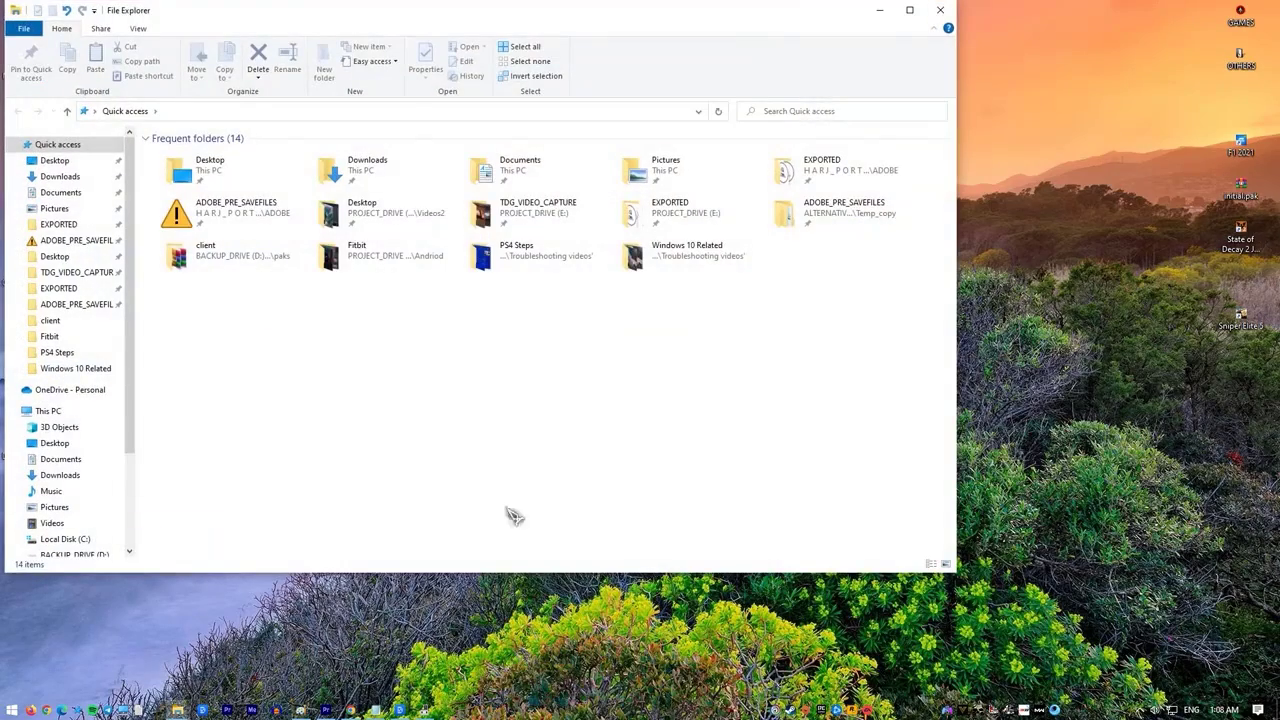
click(48, 411)
double_click(200, 258)
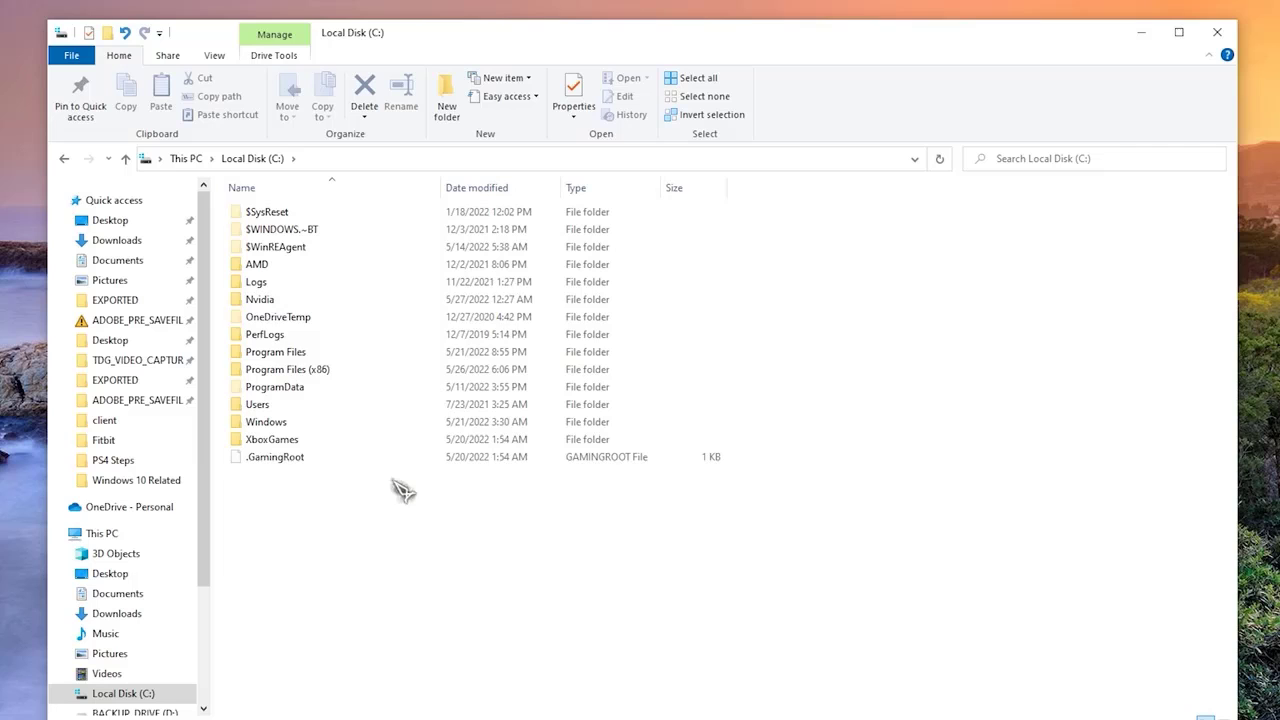
click(277, 305)
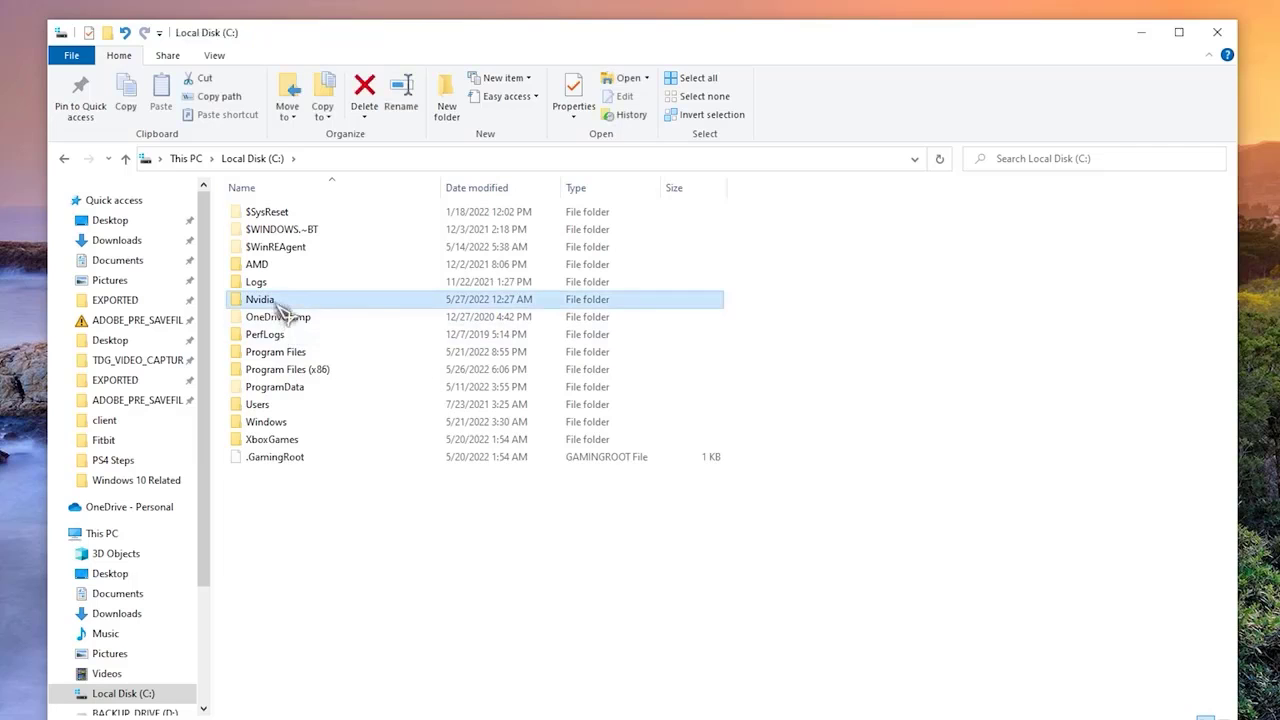
right_click(308, 300)
click(400, 664)
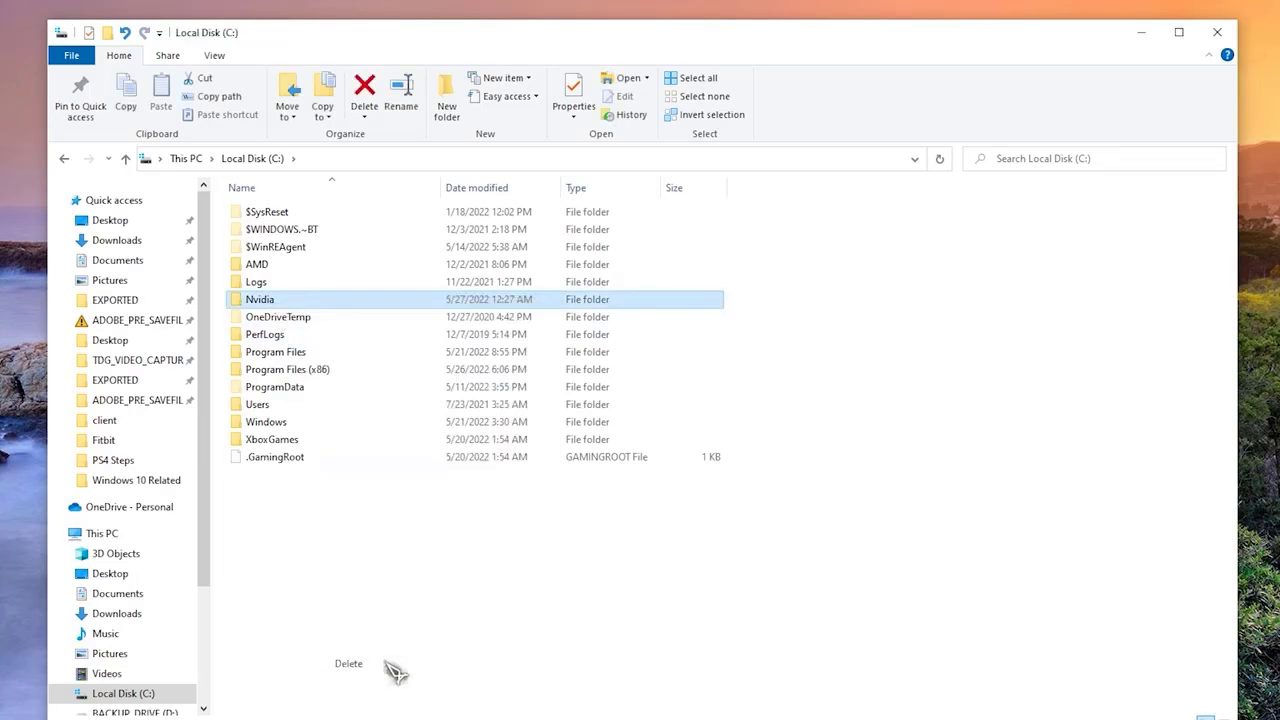
Step: Launch Device Manager by running devmgmt.msc from the Run box
text(r)
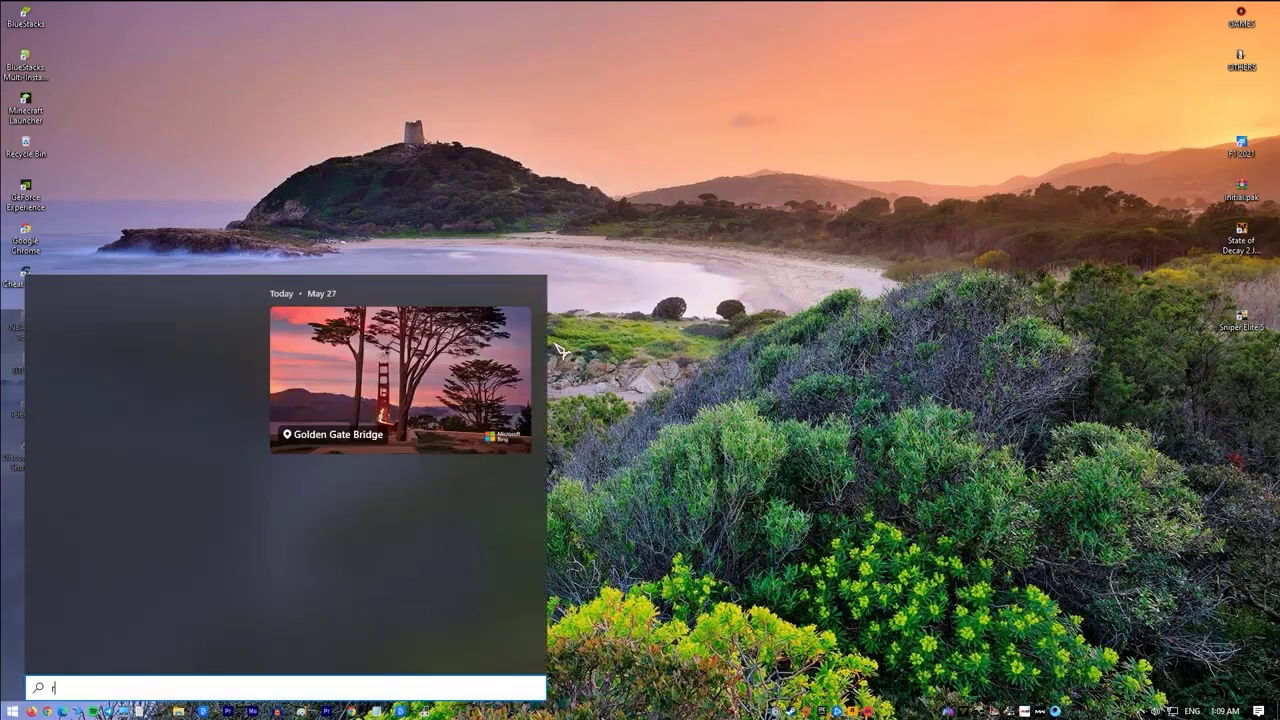
text(un)
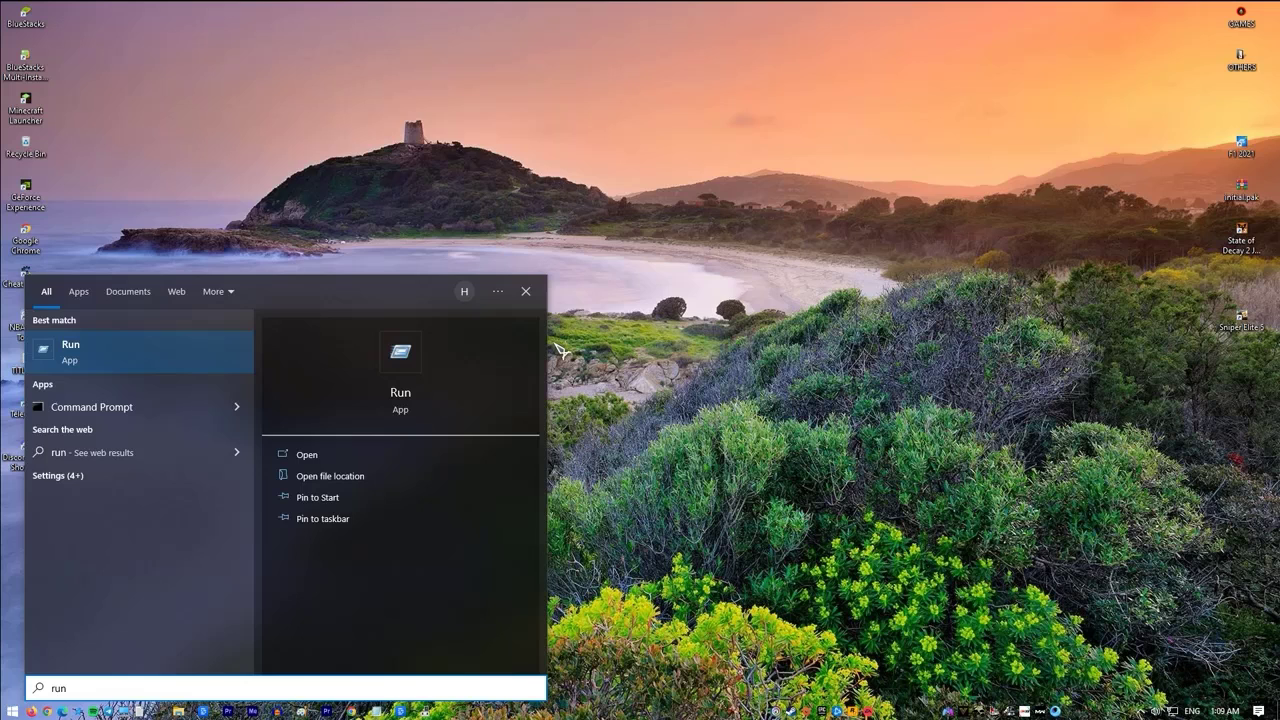
key(Return)
text(dev)
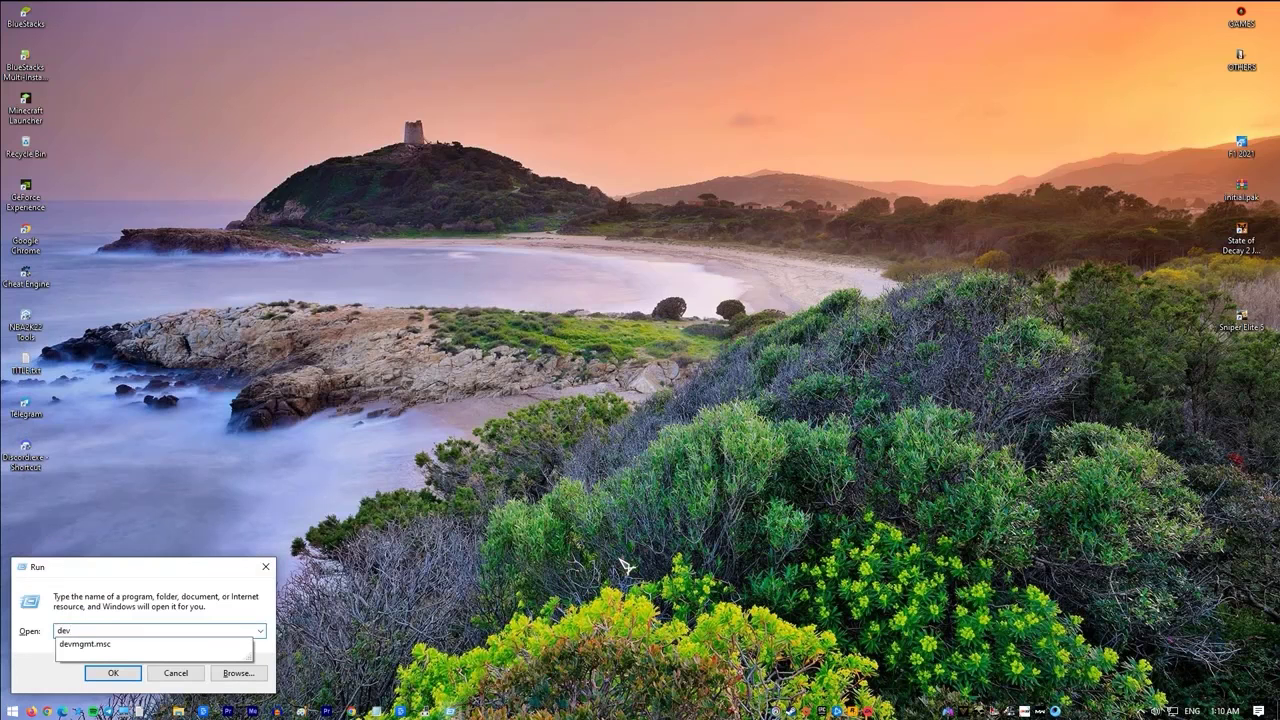
click(180, 647)
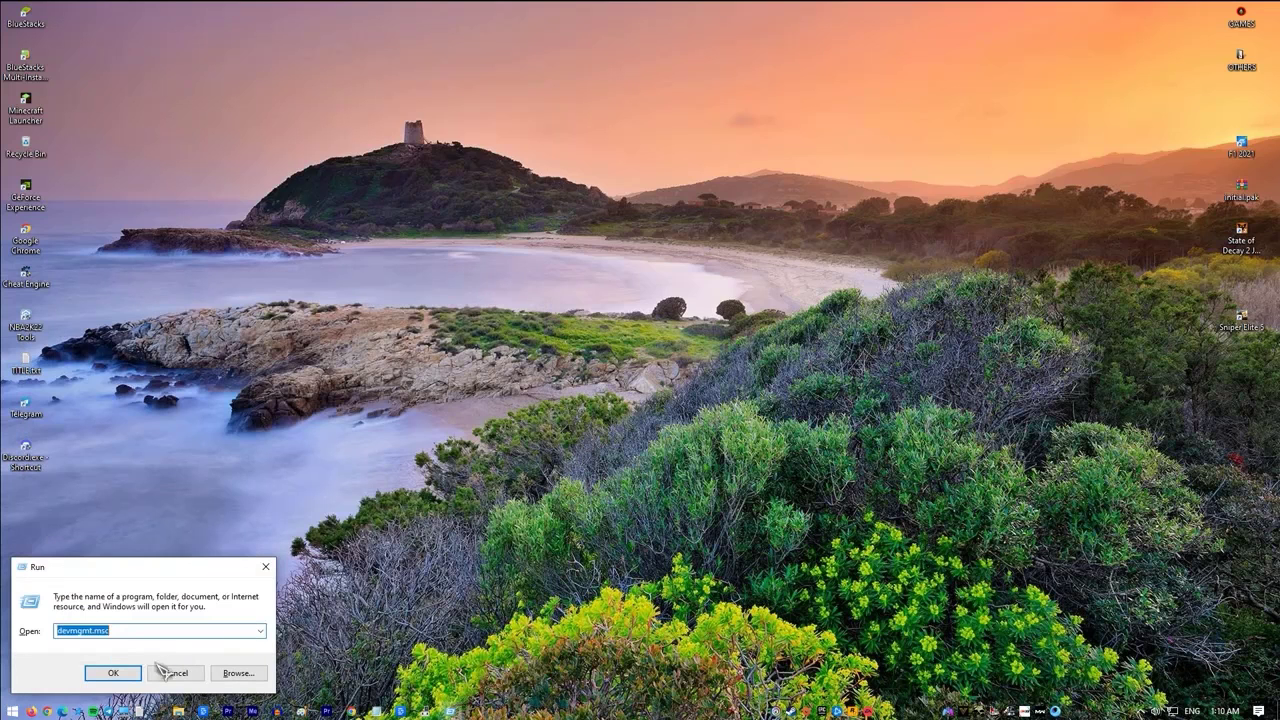
click(134, 677)
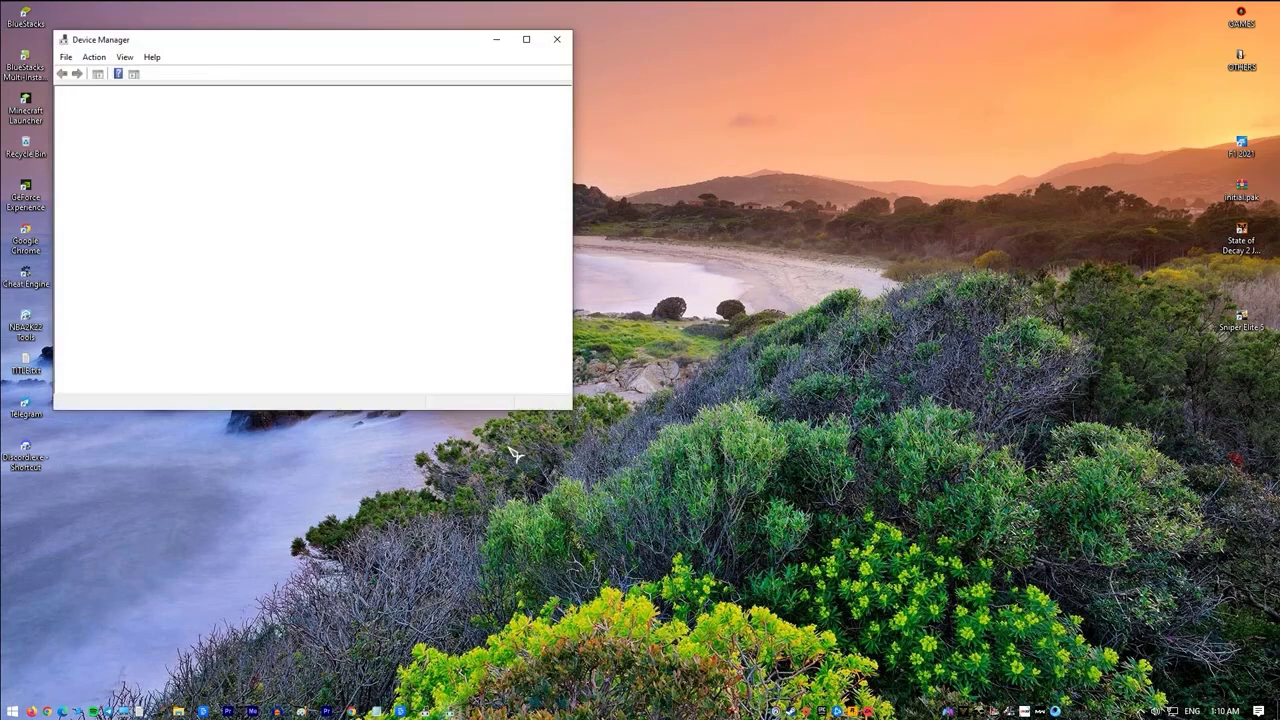
drag(417, 39, 480, 57)
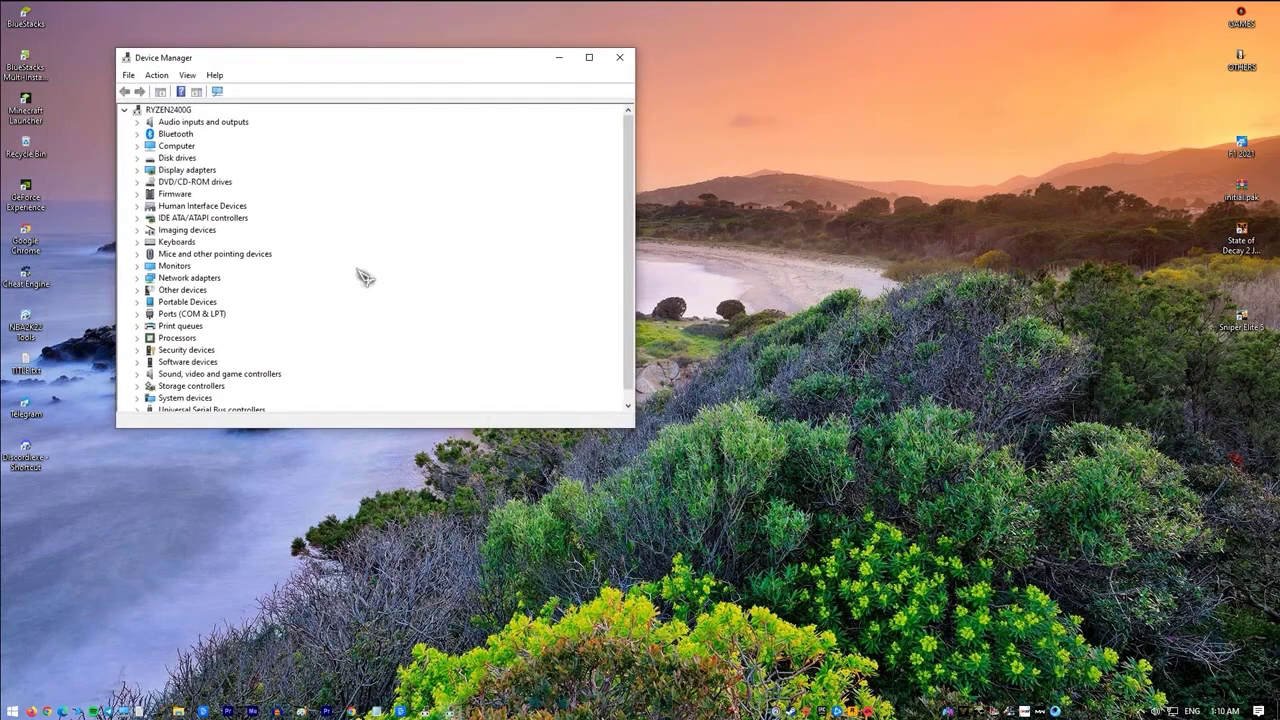
Step: Uninstall the NVIDIA GeForce GTX 1050 Ti under Display adapters, then right-click the desktop
click(137, 170)
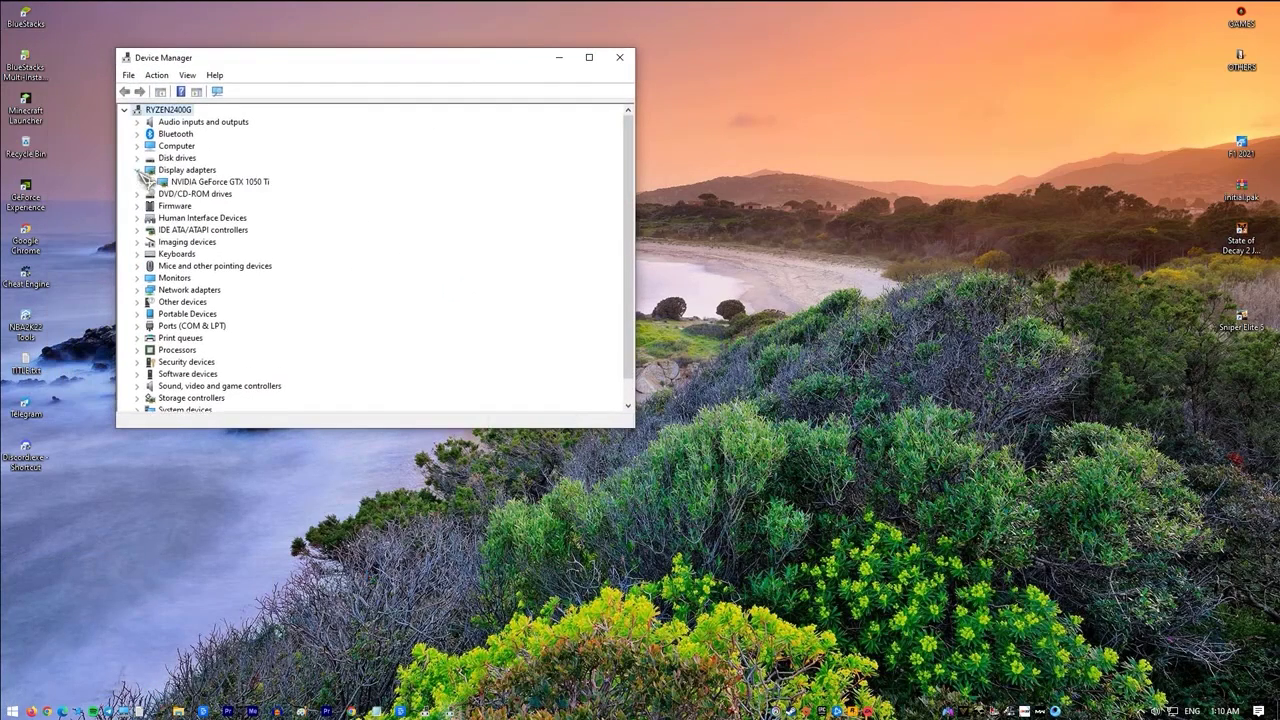
click(242, 183)
right_click(241, 182)
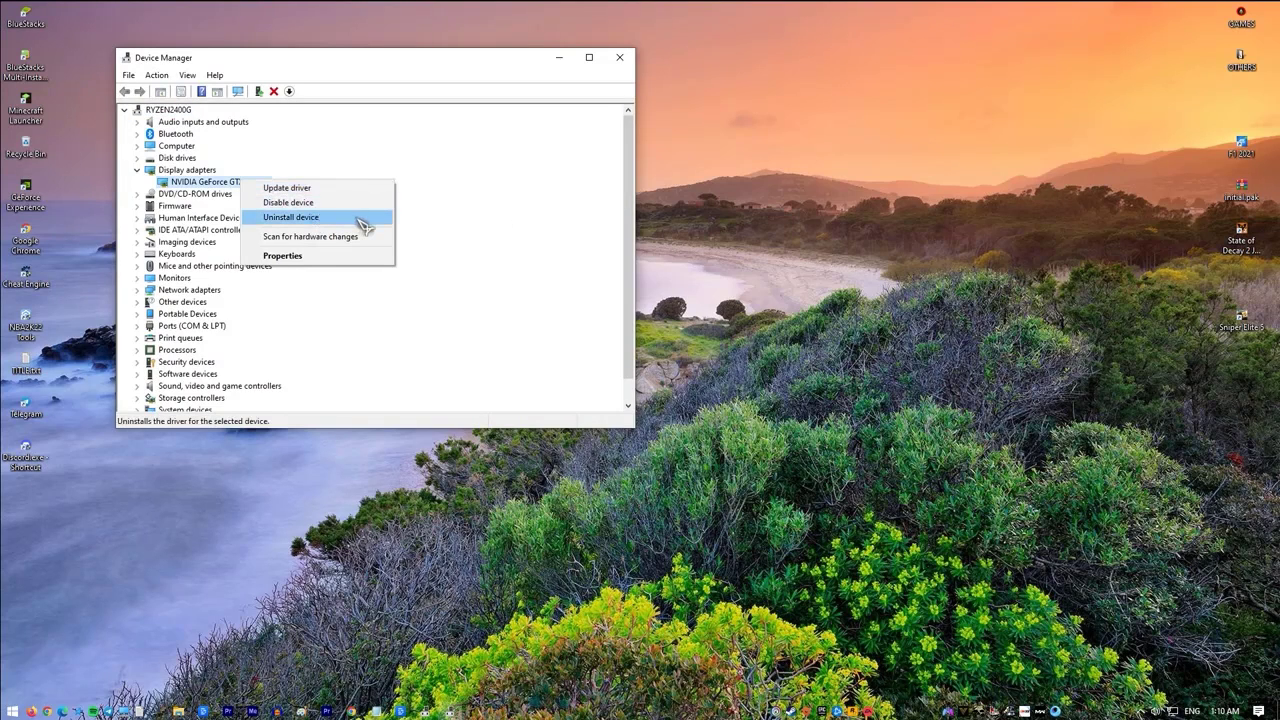
click(620, 57)
right_click(562, 252)
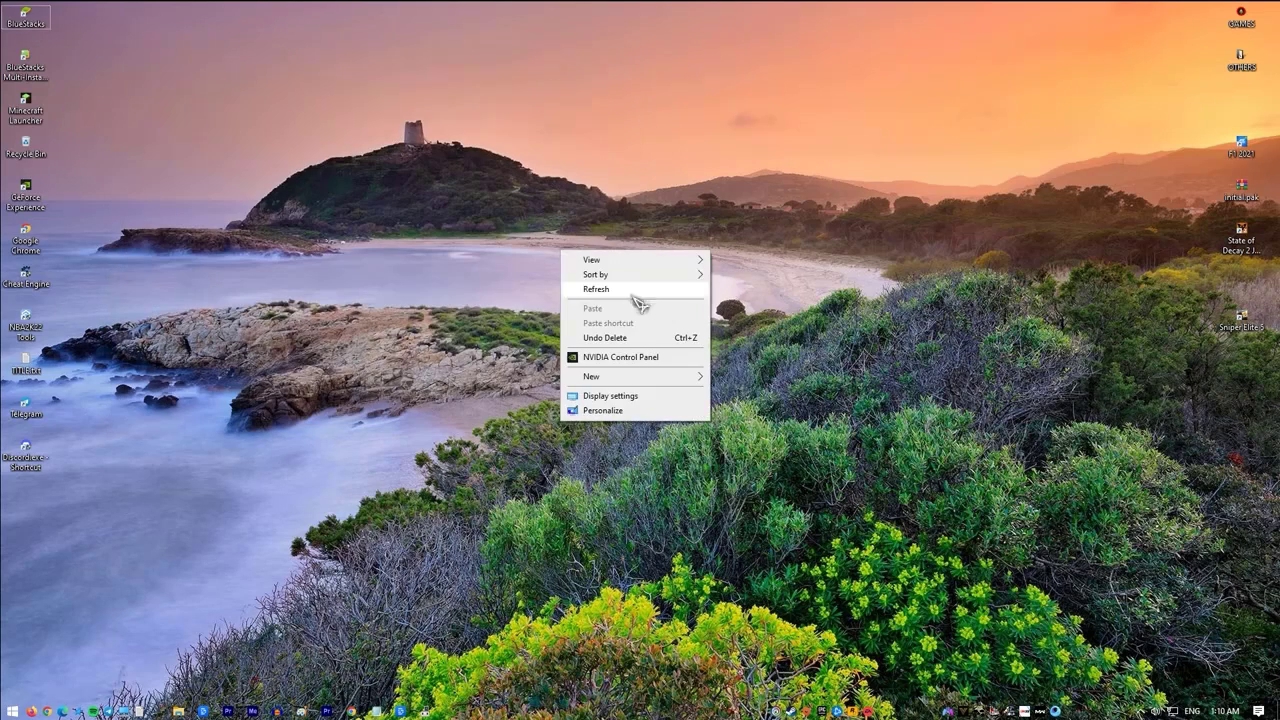
Step: Refresh the desktop, then uncheck Safe boot in msconfig's Boot tab and apply with OK
click(633, 293)
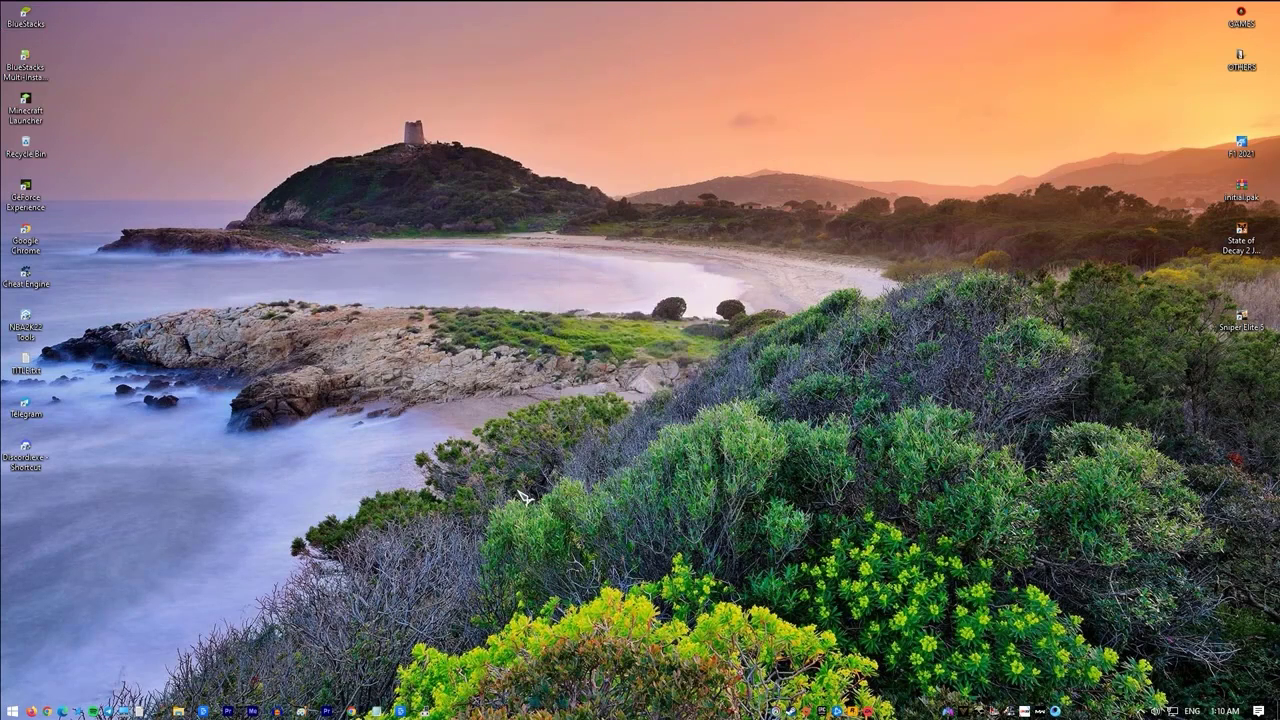
key(super+r)
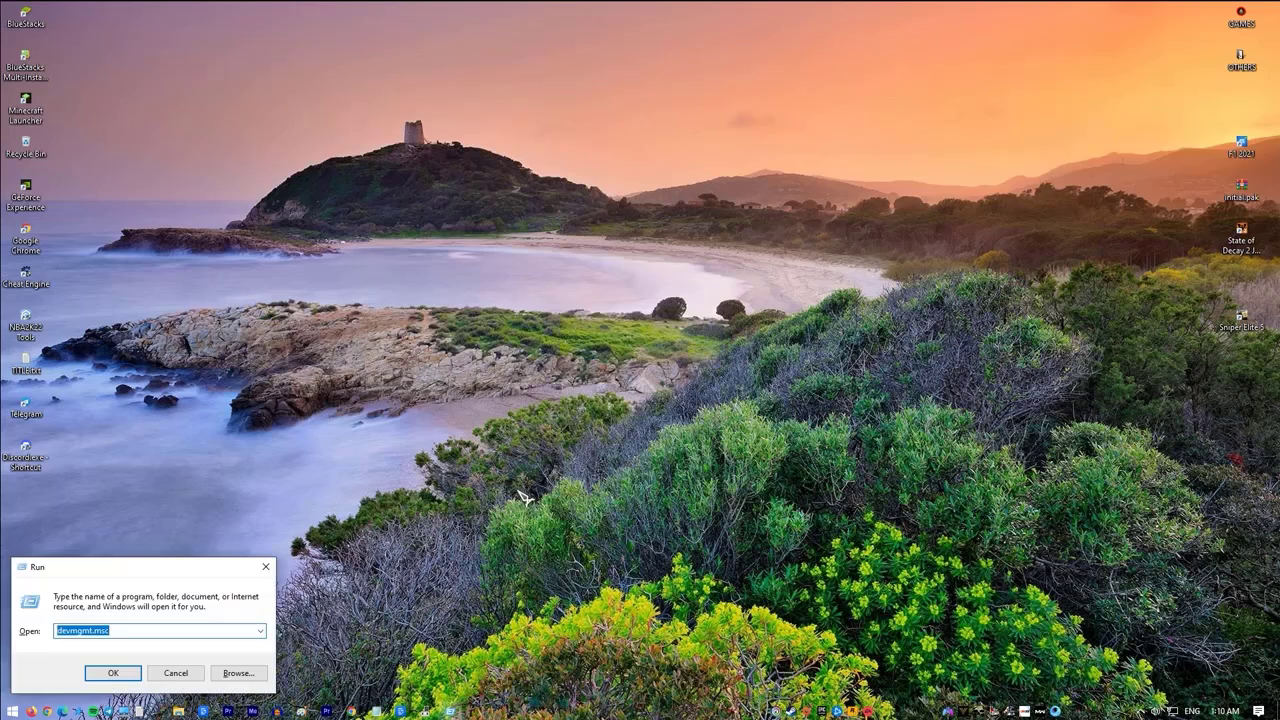
text(msc)
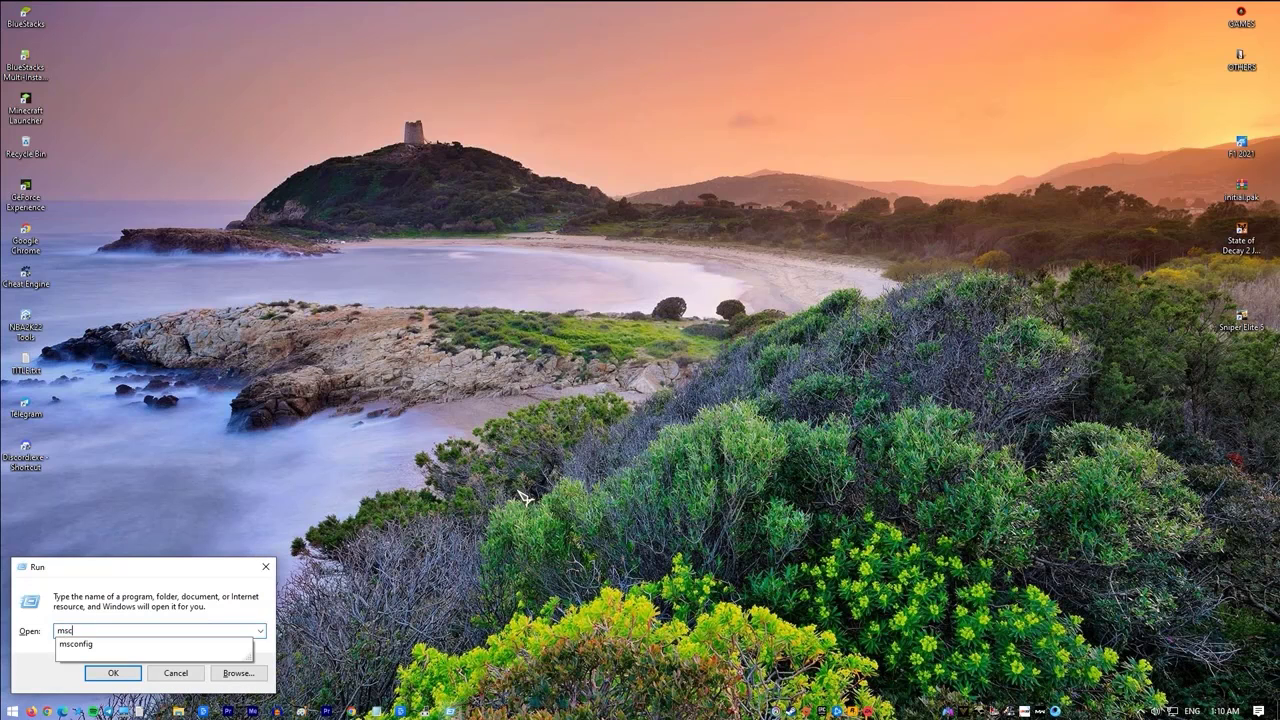
click(145, 645)
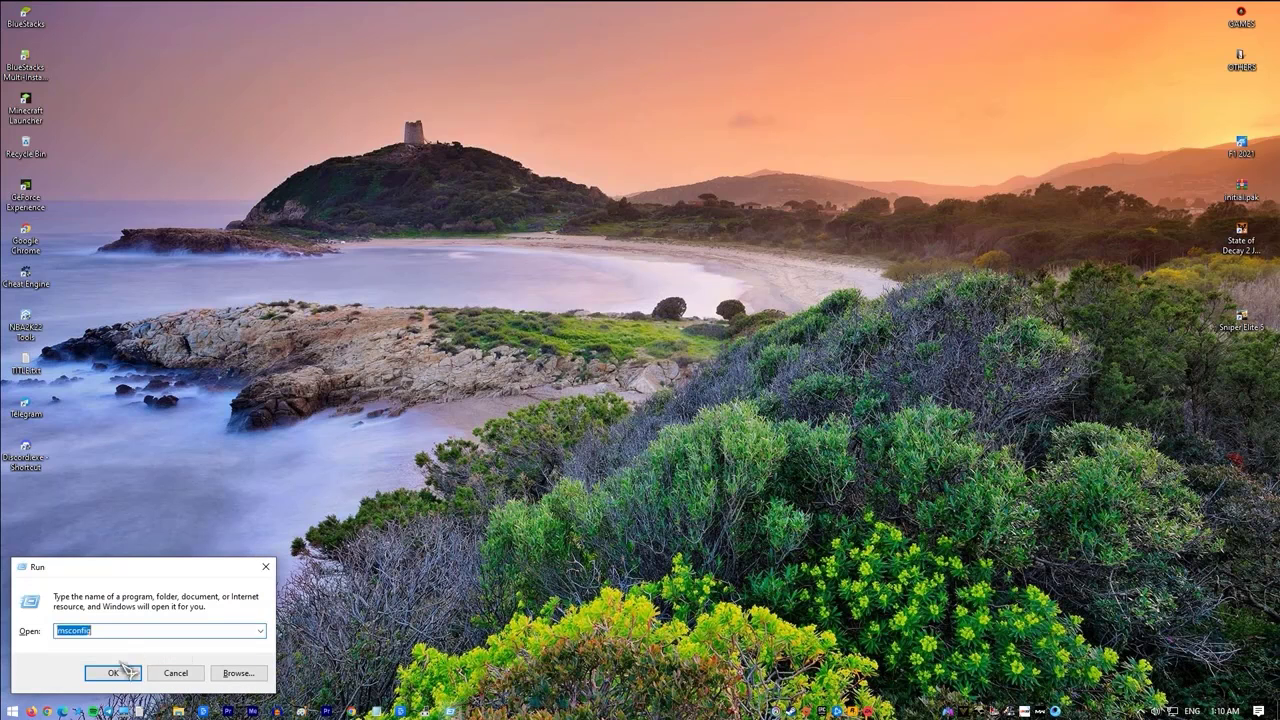
click(126, 673)
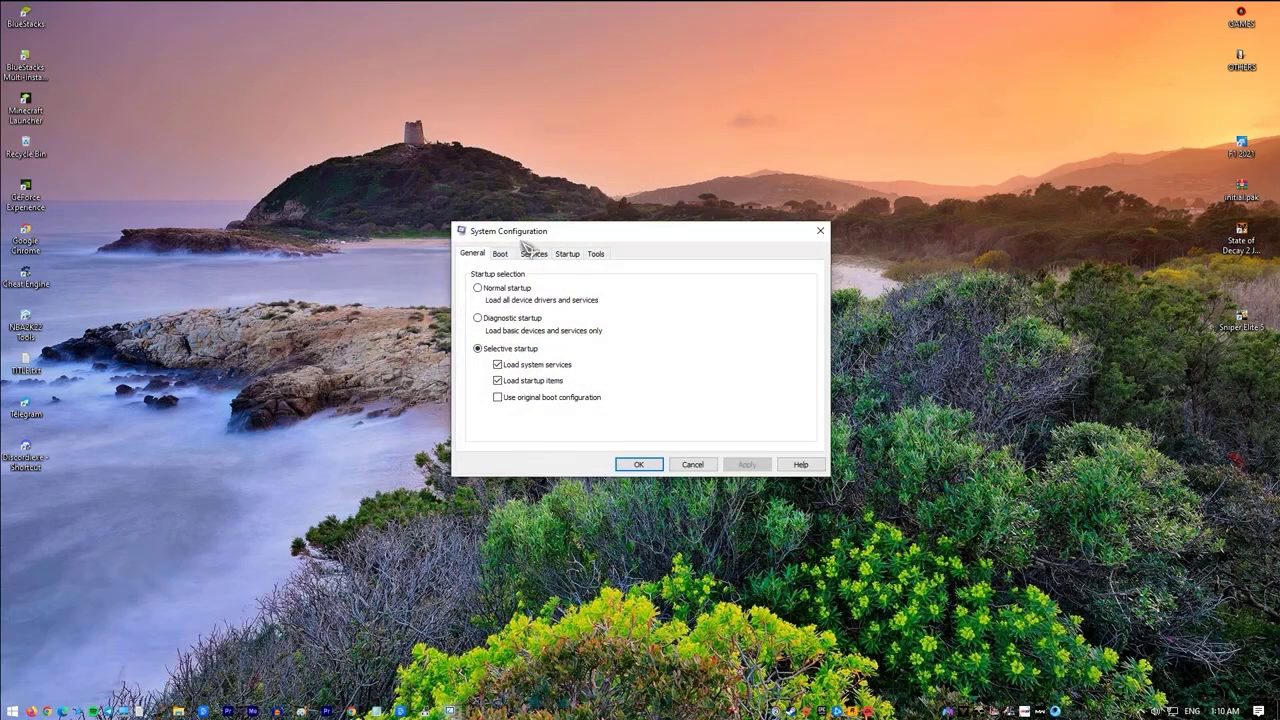
click(500, 253)
click(484, 383)
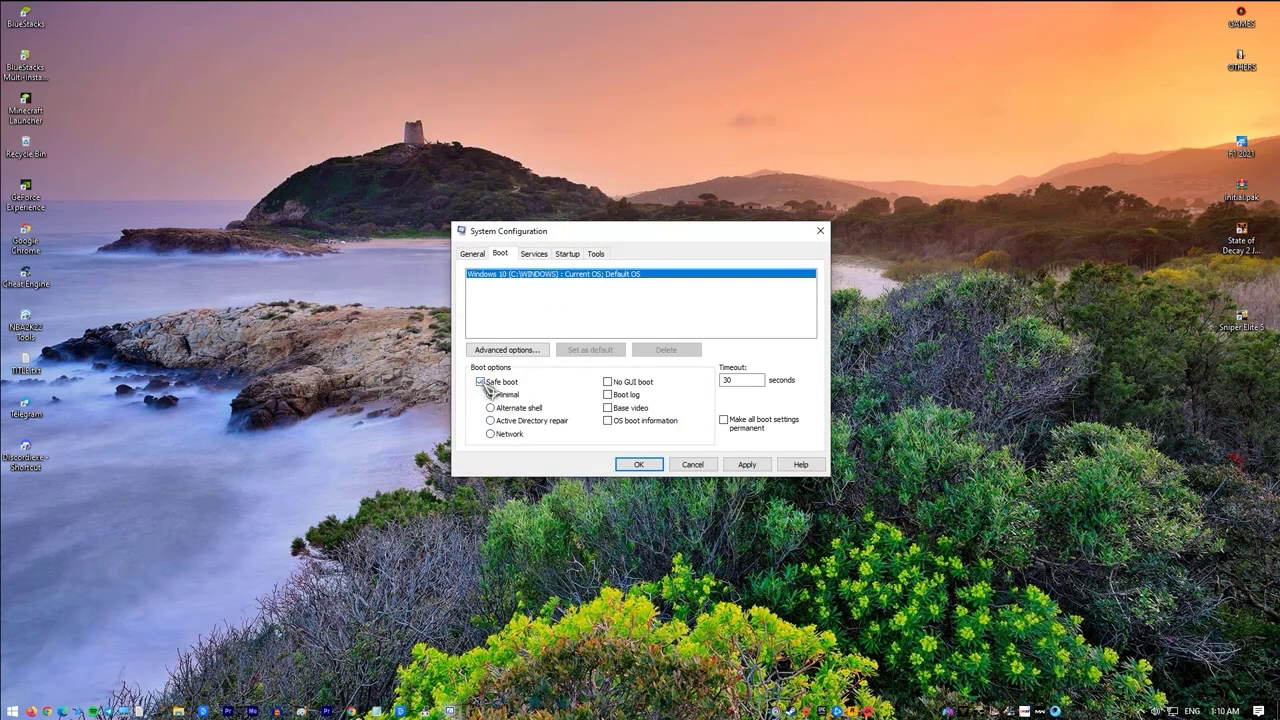
click(481, 382)
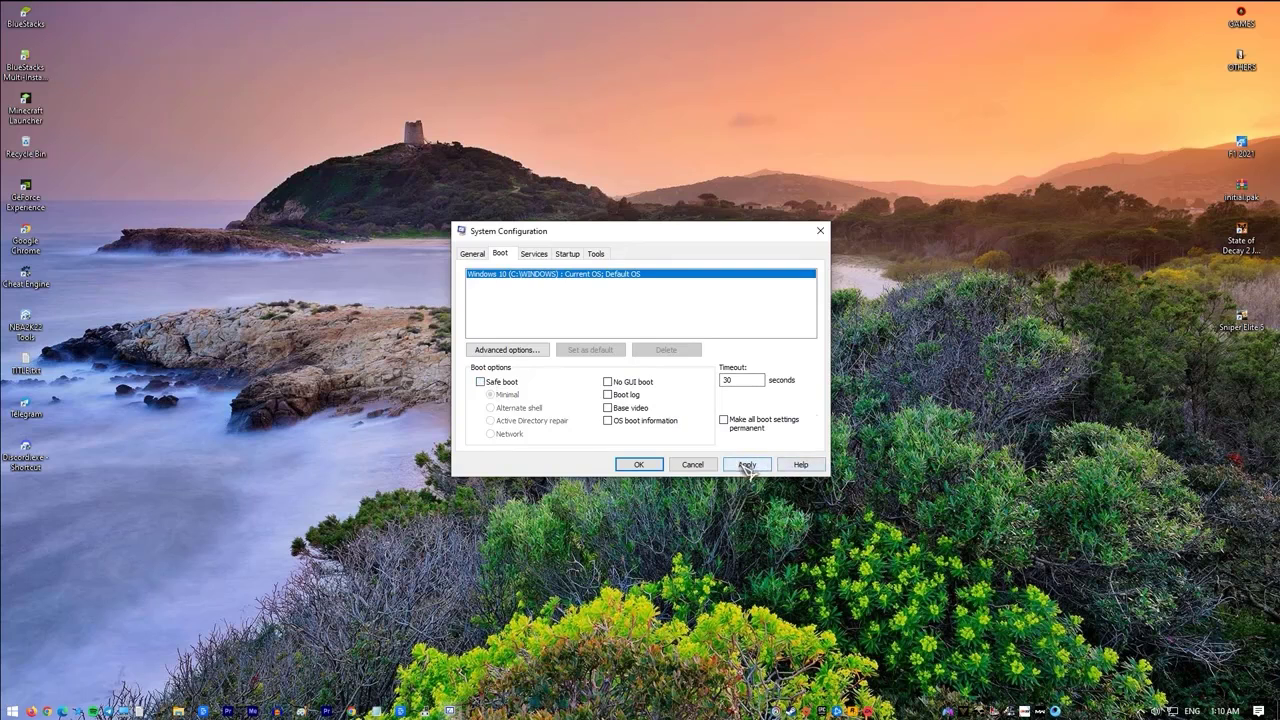
click(747, 466)
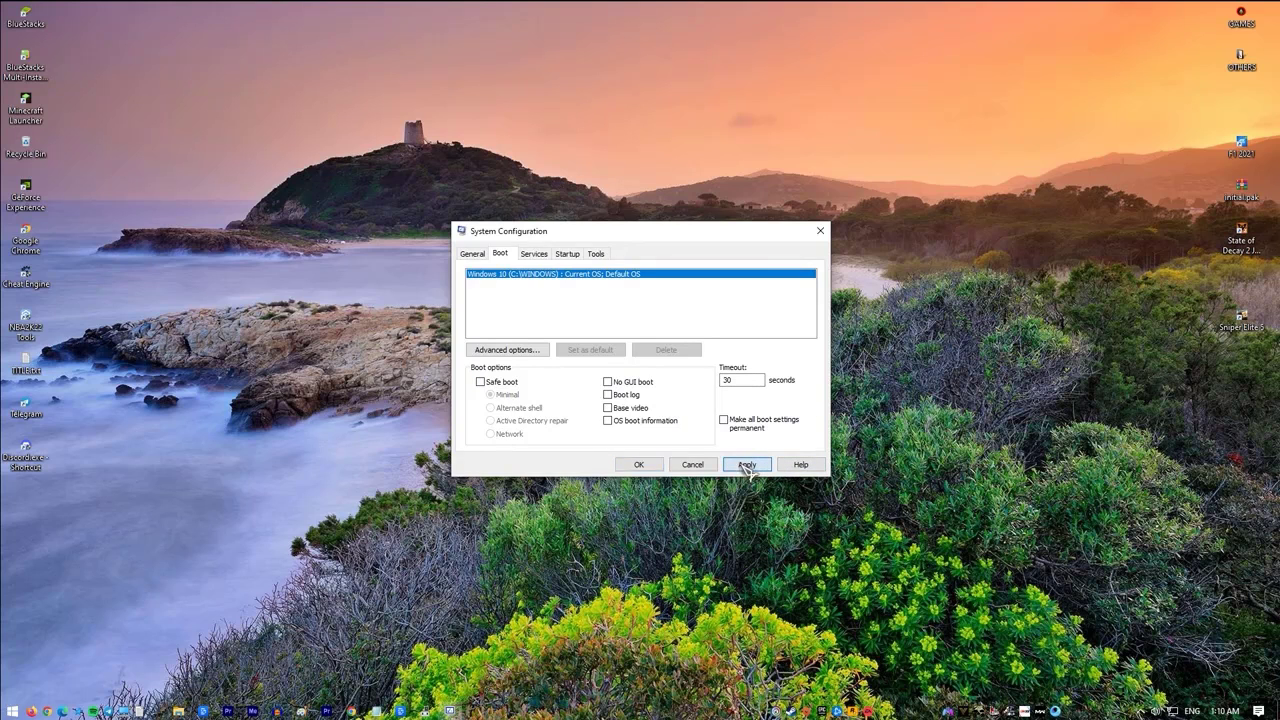
click(652, 466)
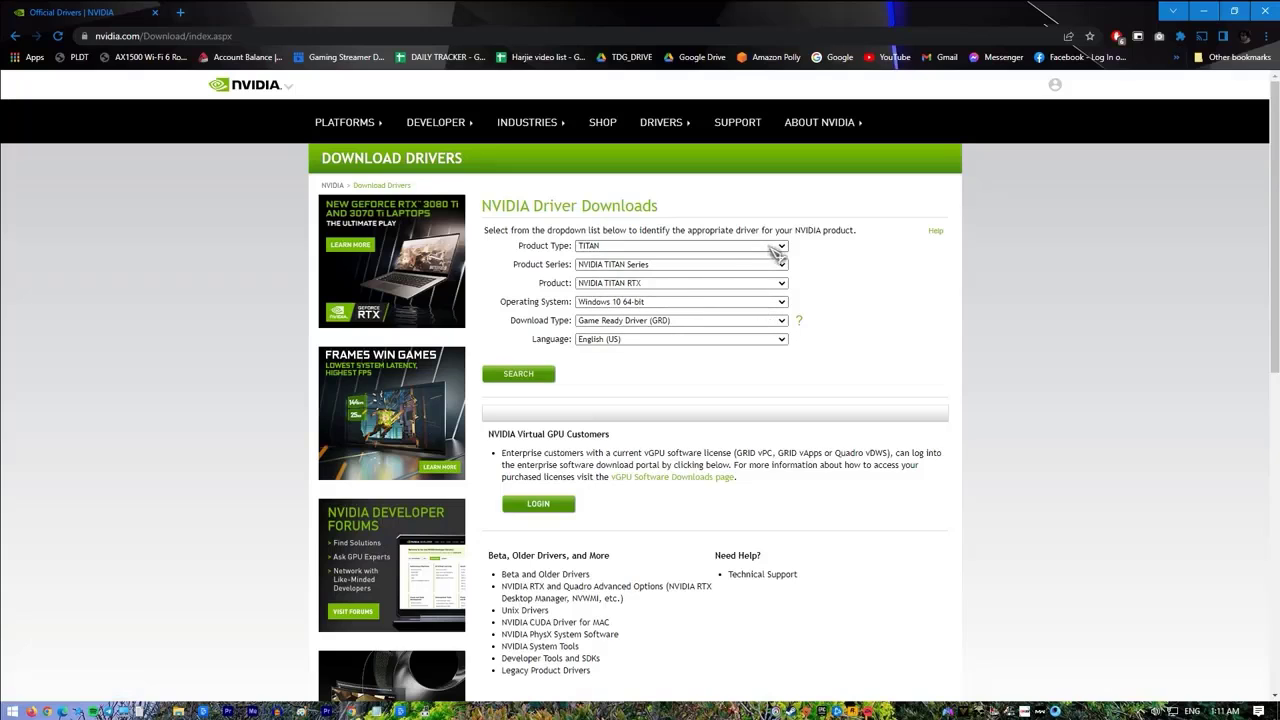
Step: Choose product type TITAN, series NVIDIA TITAN Series, and product NVIDIA TITAN RTX
click(779, 247)
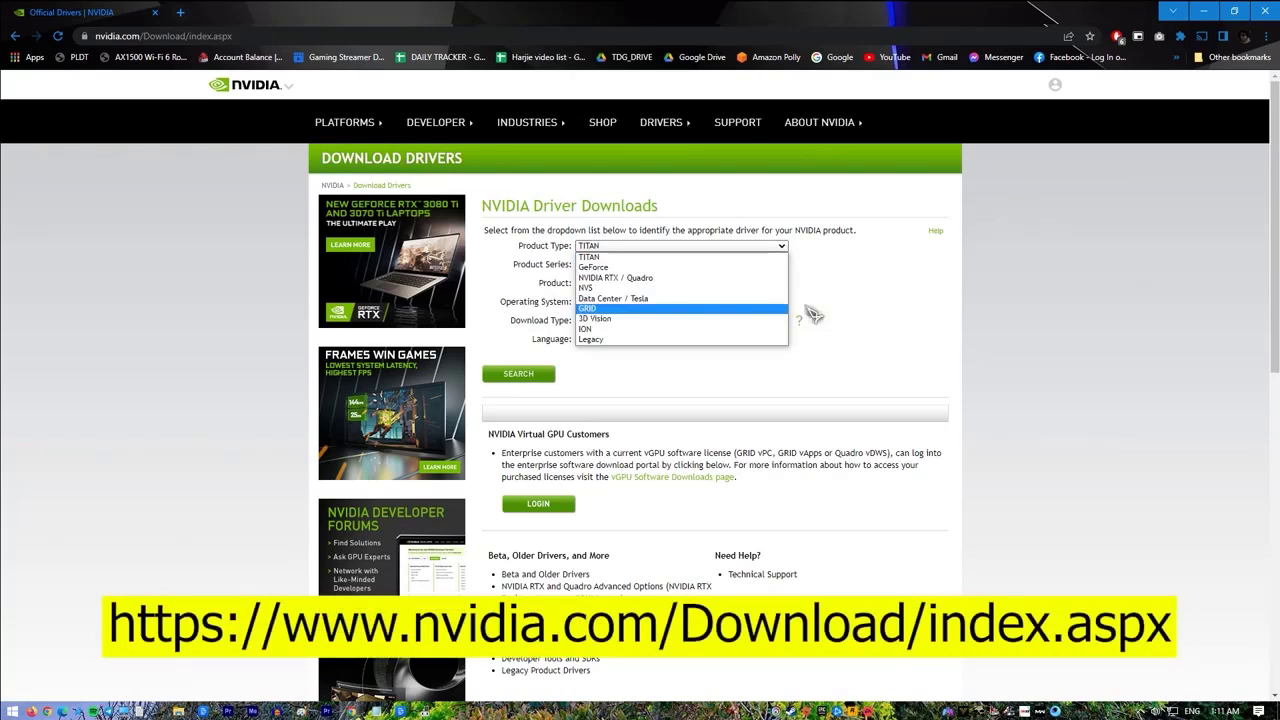
click(865, 317)
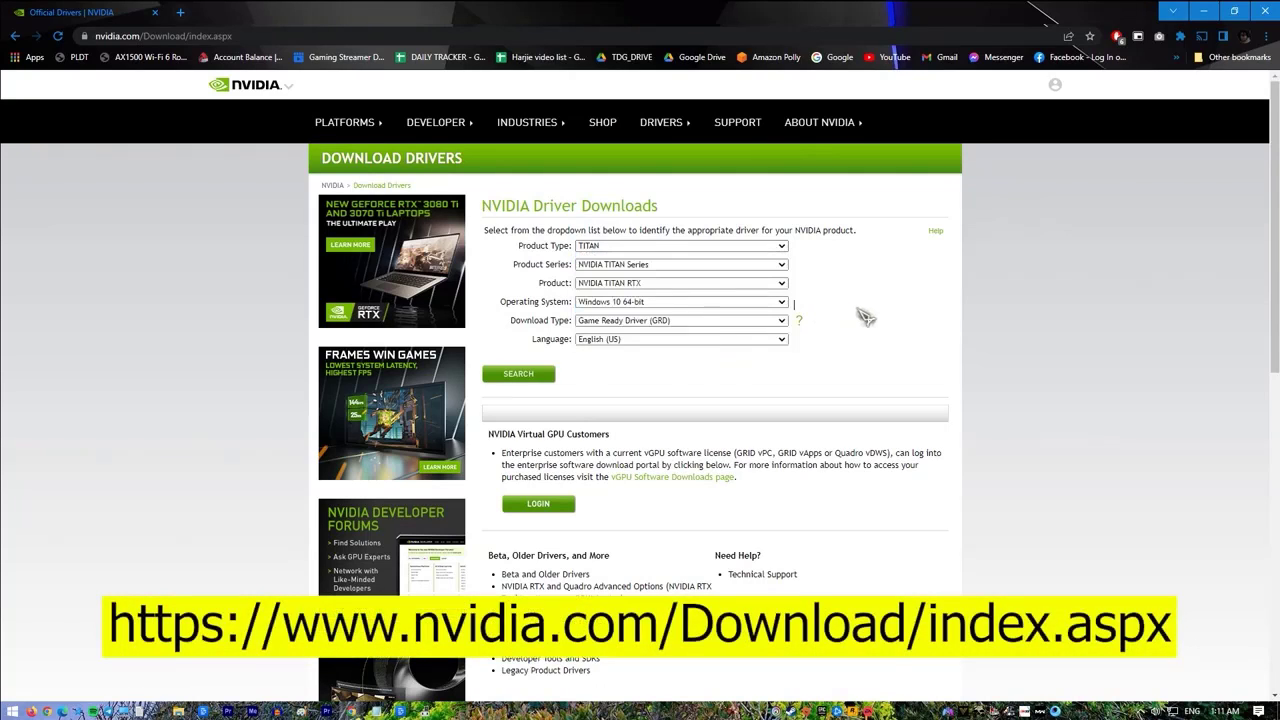
click(750, 266)
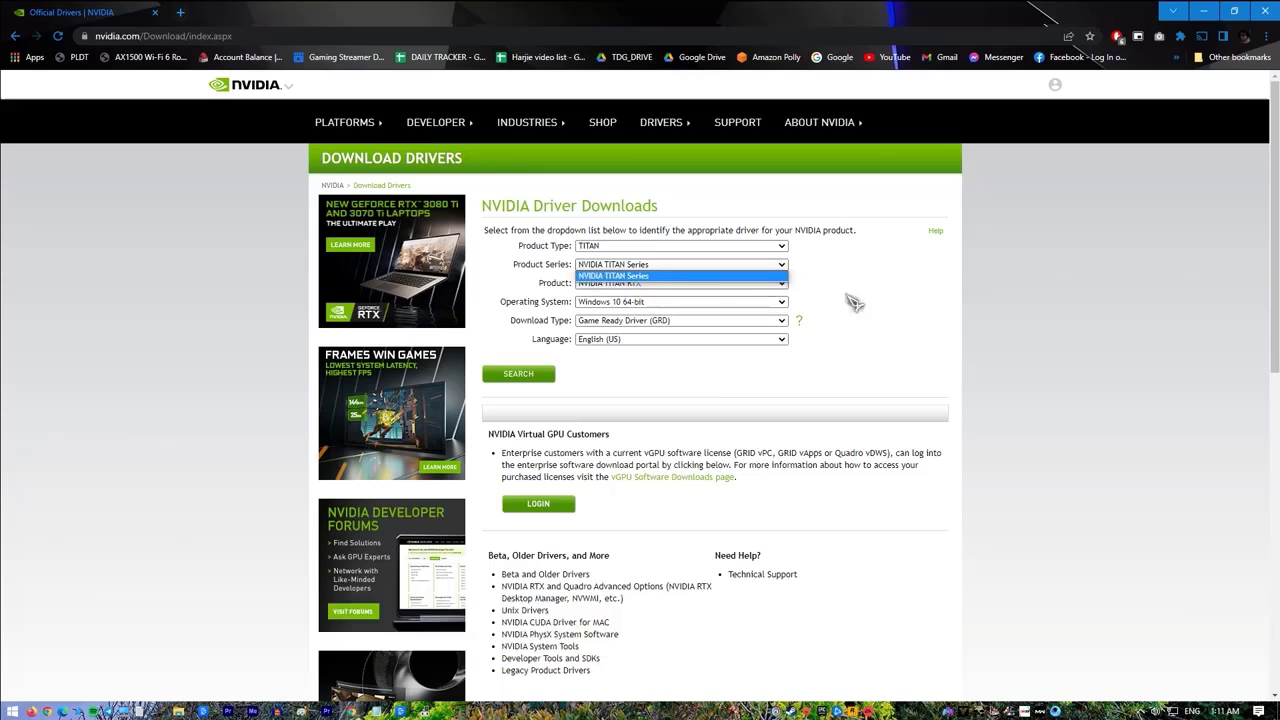
click(900, 307)
click(740, 286)
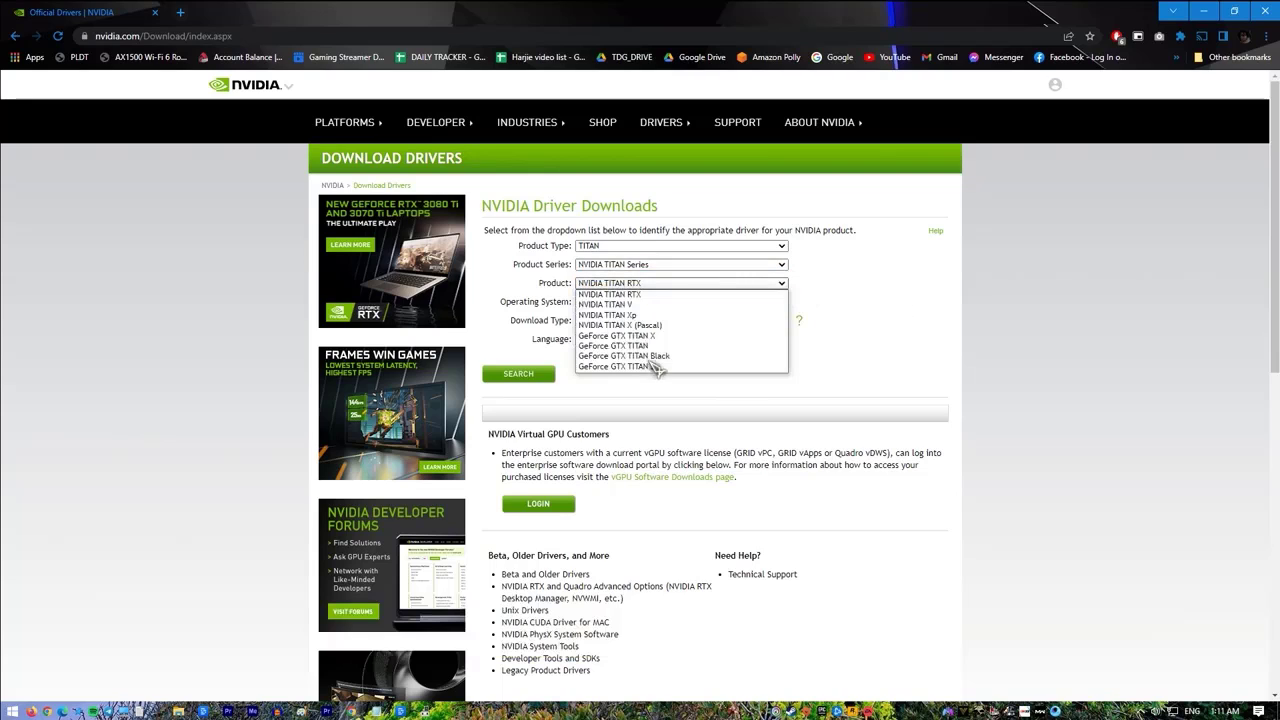
click(868, 330)
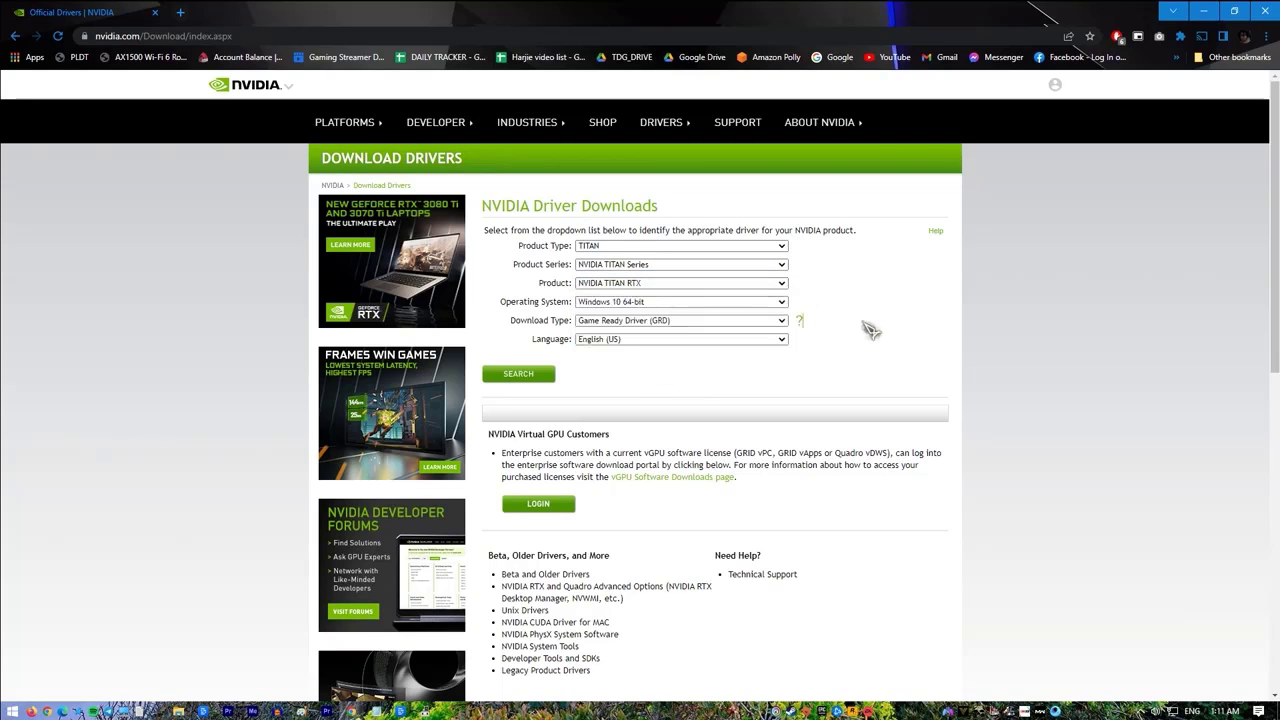